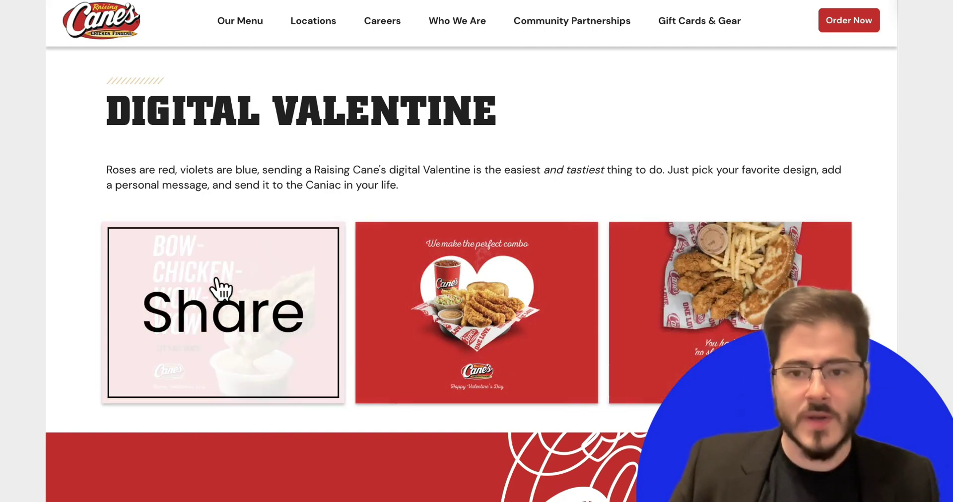
left_click(221, 287)
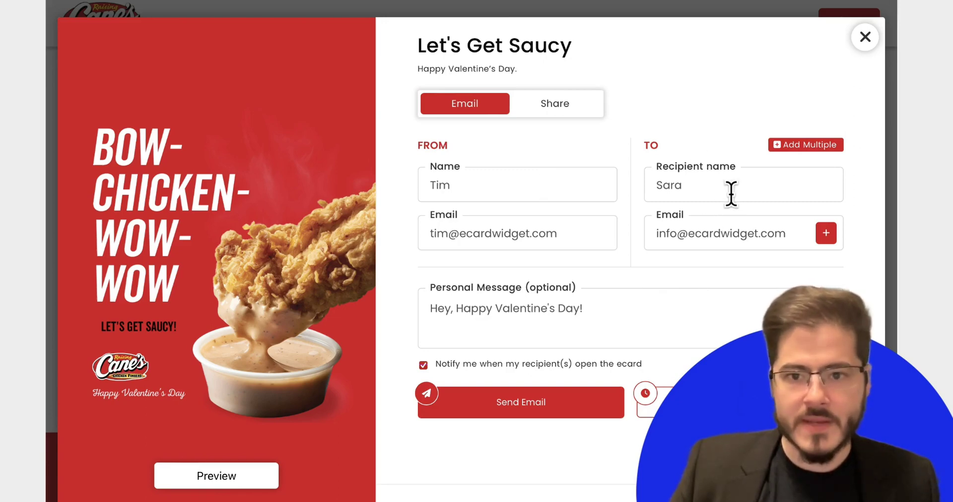
left_click(804, 145)
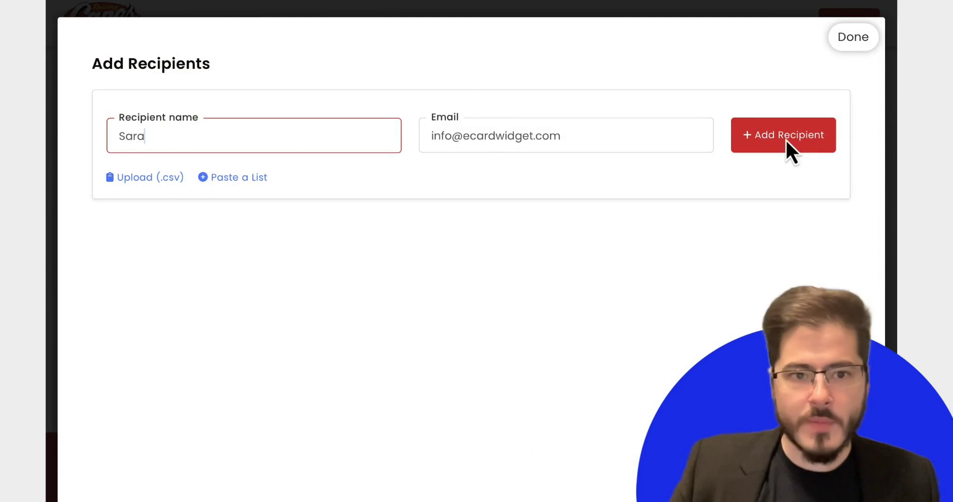
left_click(854, 39)
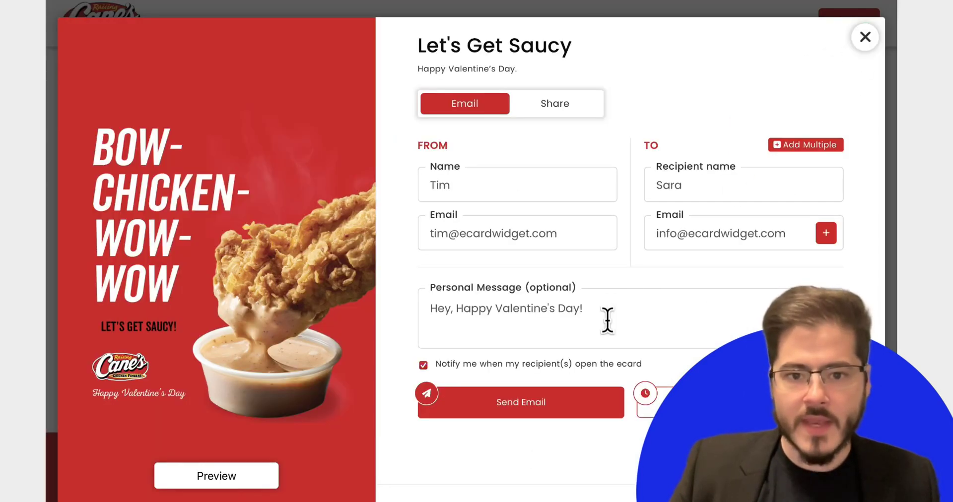
left_click_drag(427, 309, 692, 310)
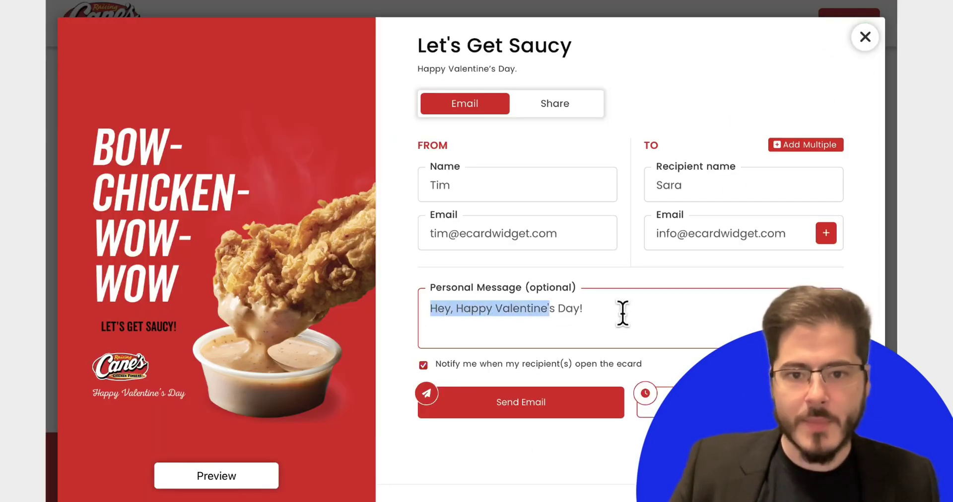
left_click(691, 310)
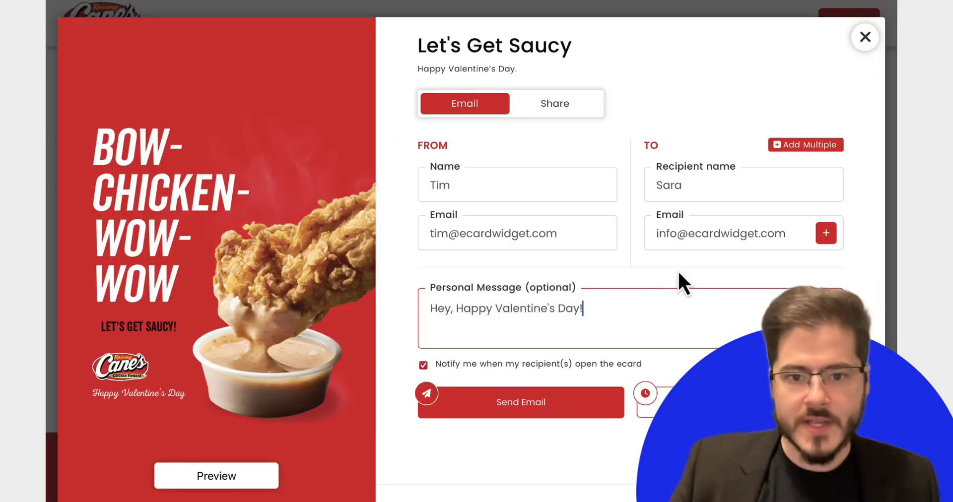
Preview the Let's Get Saucy ecard, scrolling through the card and its message
left_click(219, 476)
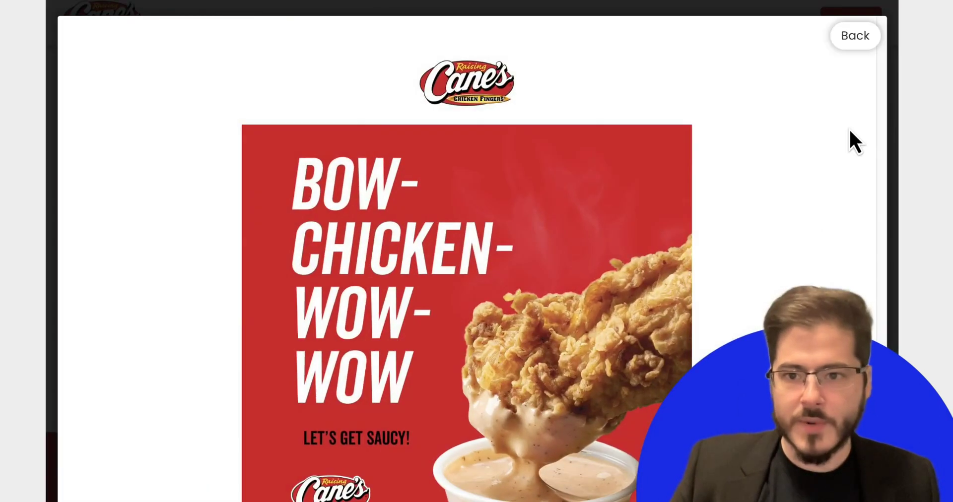
scroll(850, 132, "down", 1)
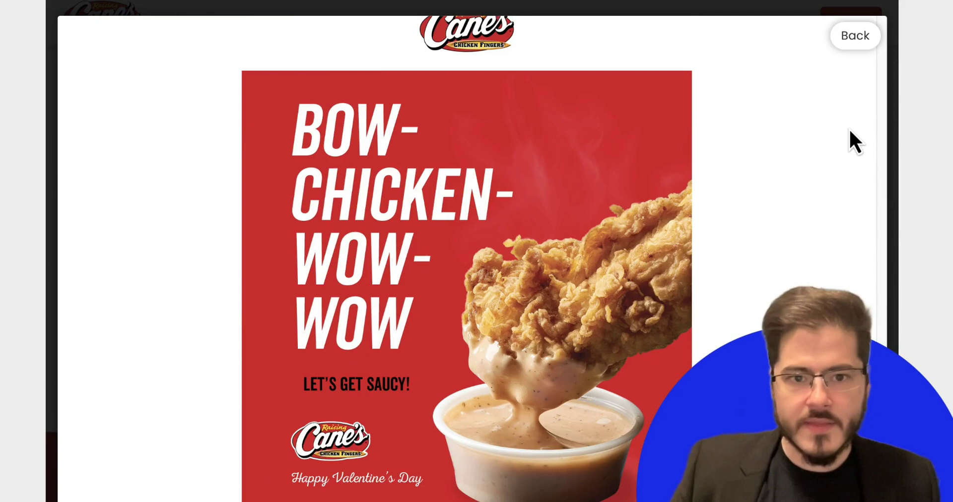
scroll(850, 132, "down", 3)
scroll(850, 132, "down", 1)
scroll(849, 132, "down", 1)
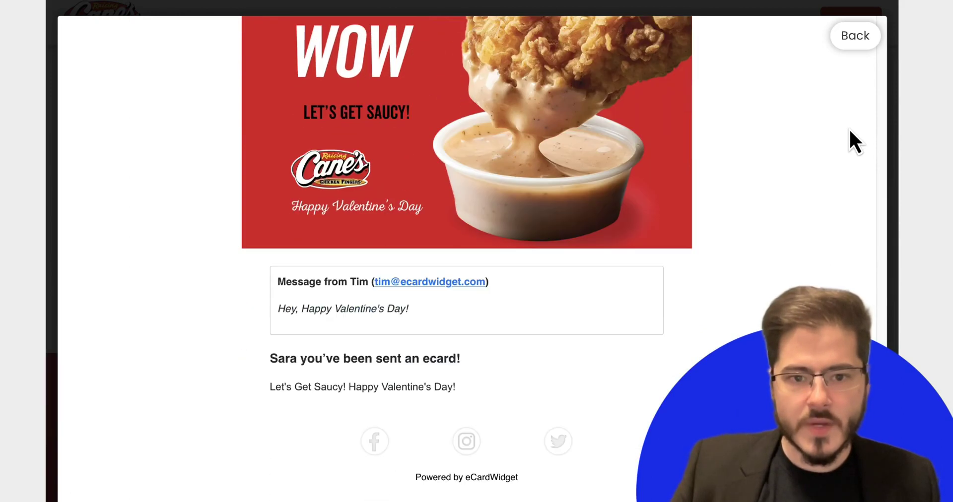
scroll(849, 130, "up", 1)
left_click_drag(299, 364, 385, 374)
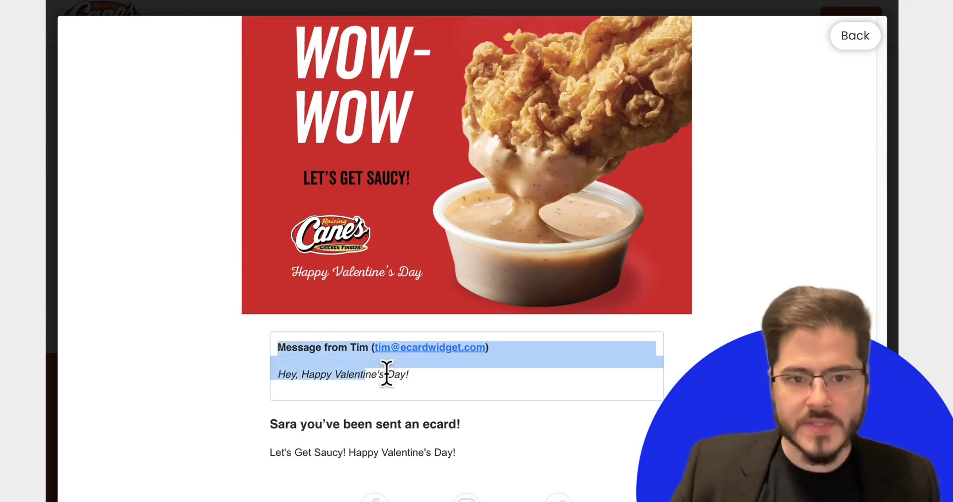
left_click(526, 407)
scroll(582, 413, "down", 1)
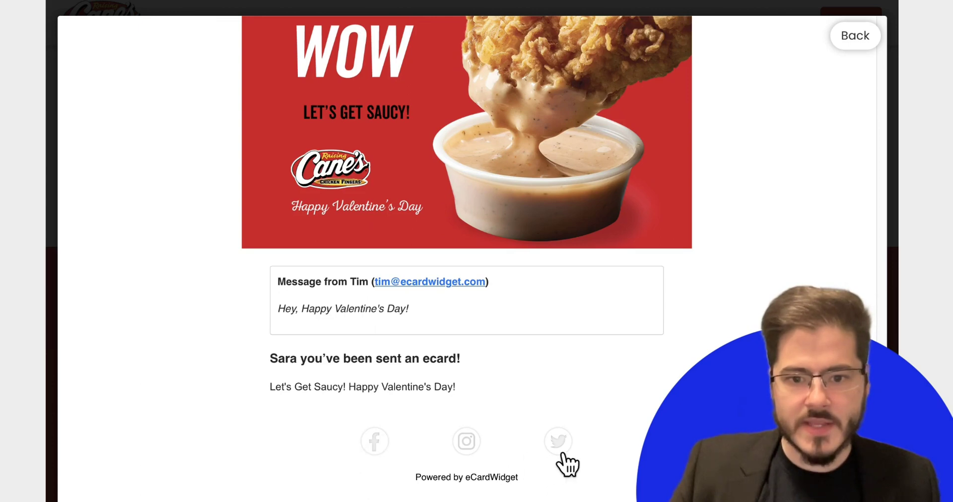
scroll(521, 100, "up", 3)
scroll(521, 99, "up", 2)
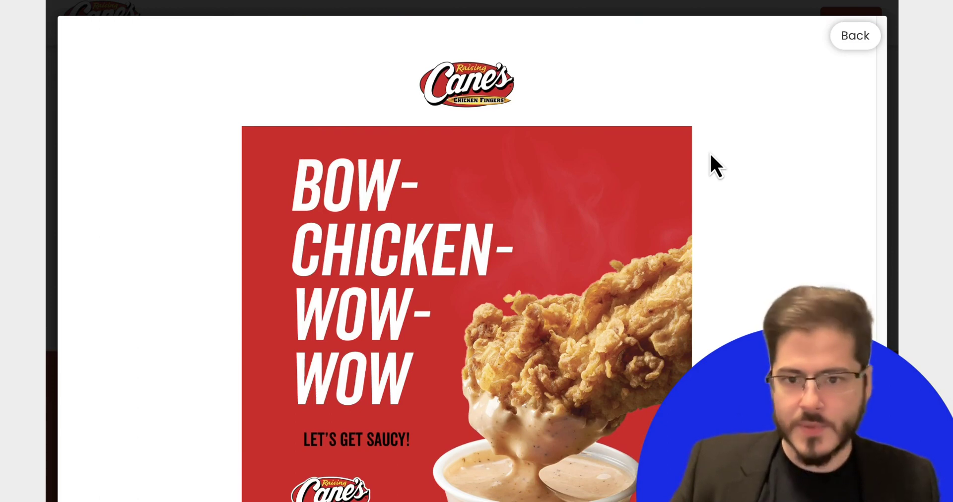
Send the ecard to the recipient and reset the form for another card
left_click(853, 37)
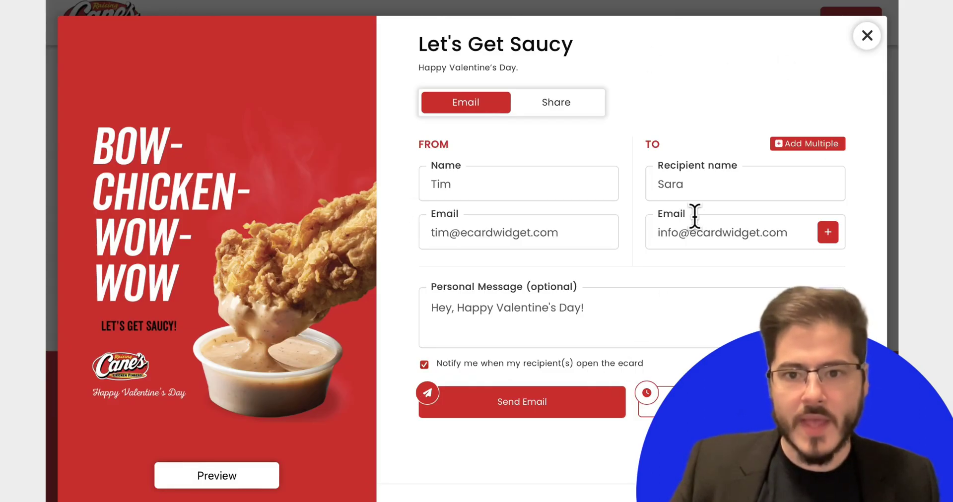
left_click(545, 406)
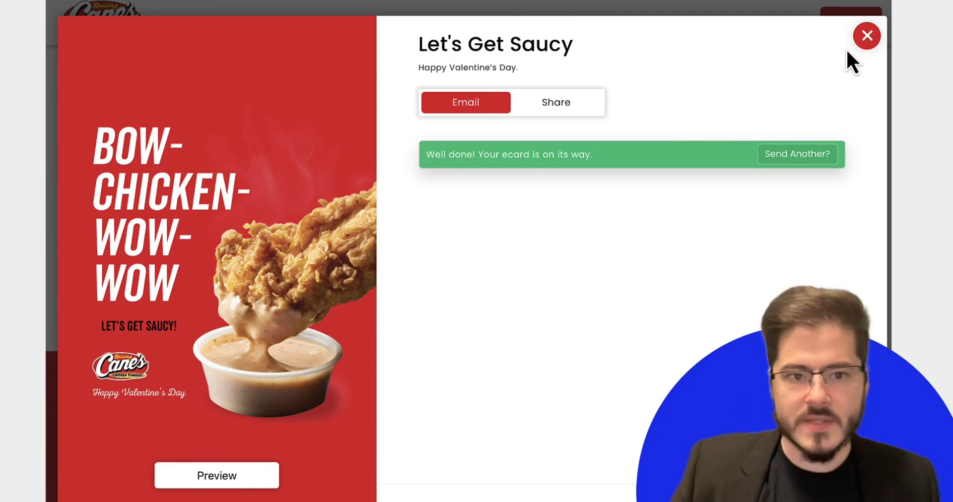
left_click(789, 158)
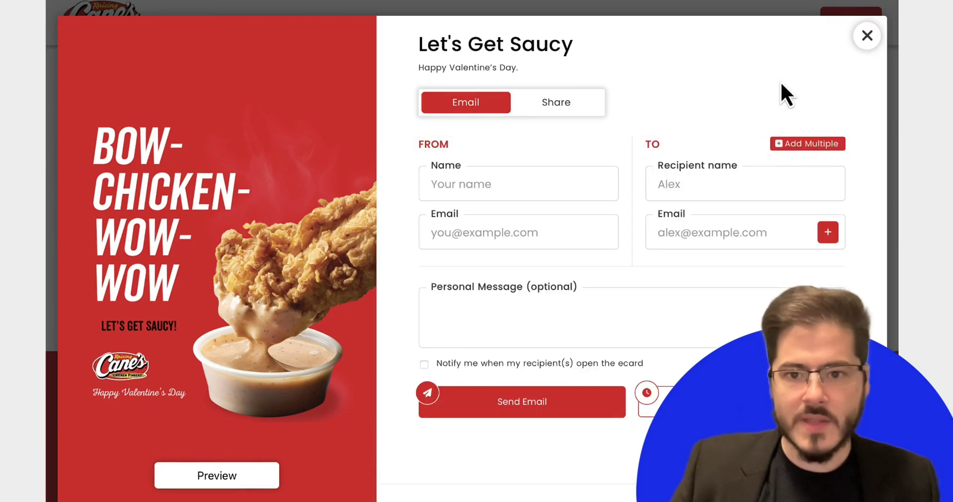
left_click(868, 37)
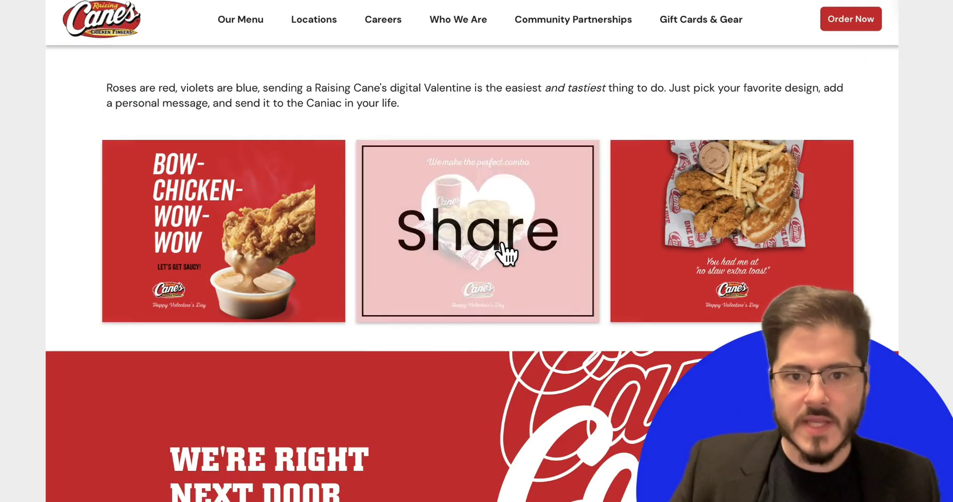
left_click(504, 251)
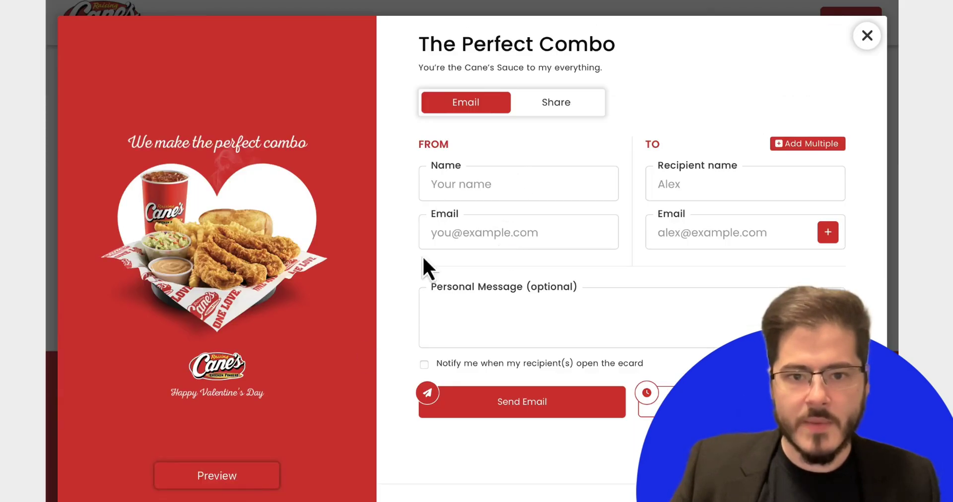
left_click(203, 475)
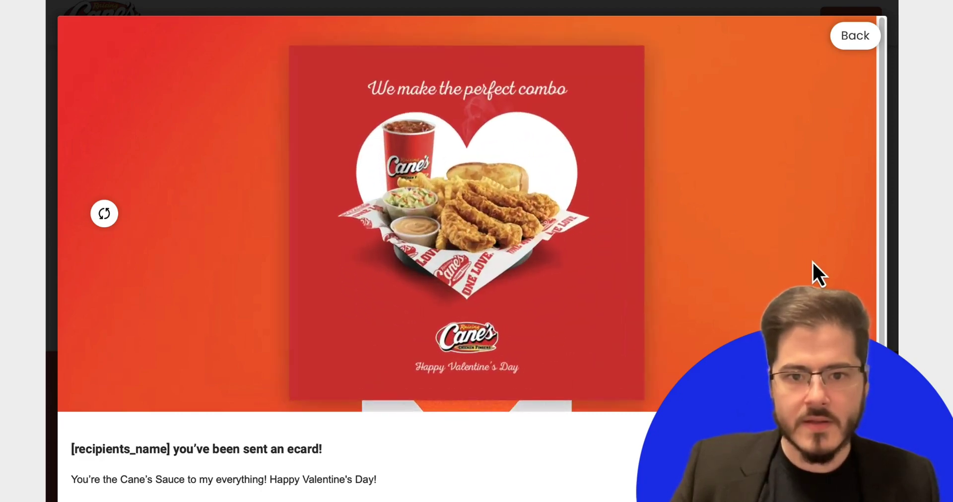
scroll(802, 255, "down", 4)
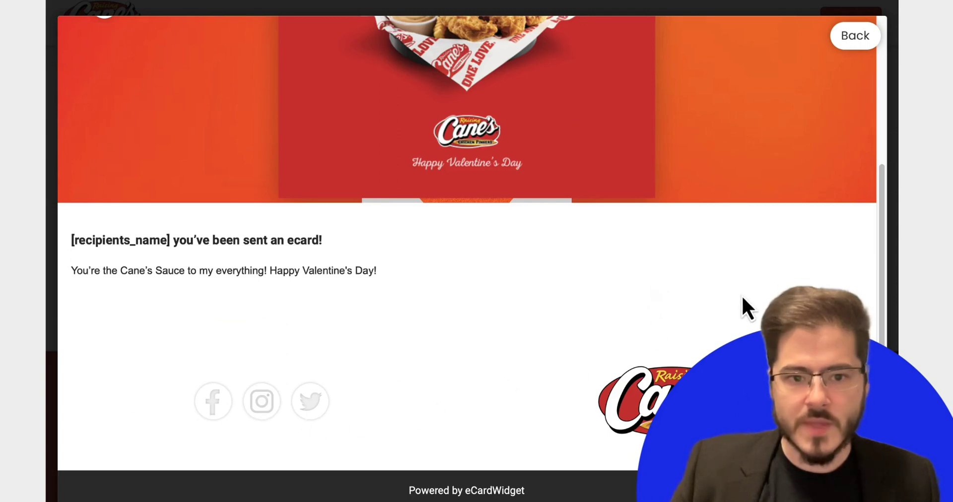
scroll(749, 311, "up", 4)
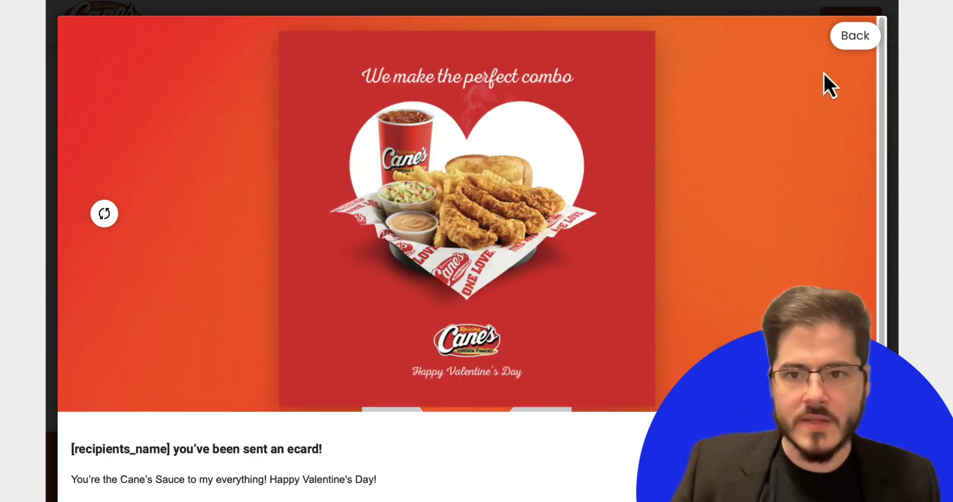
left_click(855, 37)
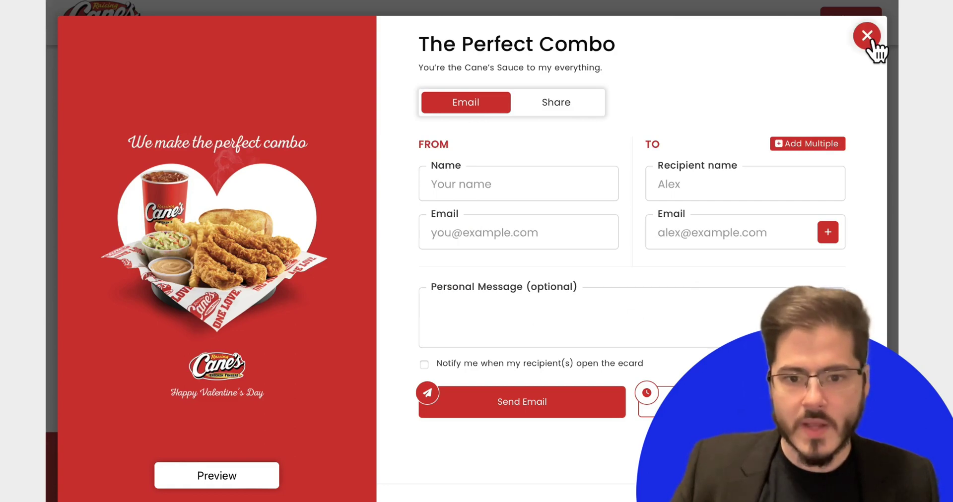
left_click(869, 39)
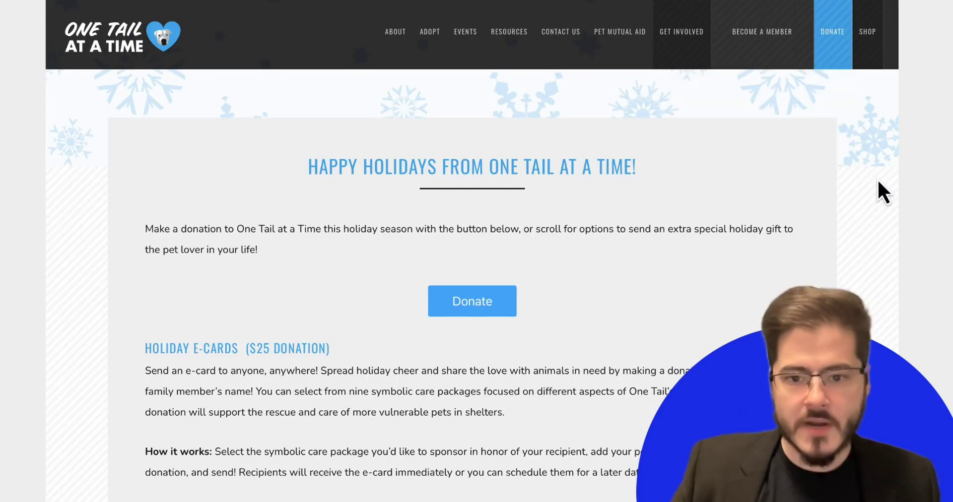
Scroll the One Tail at a Time holiday e-cards page down to the Senior Care card row
scroll(878, 182, "down", 4)
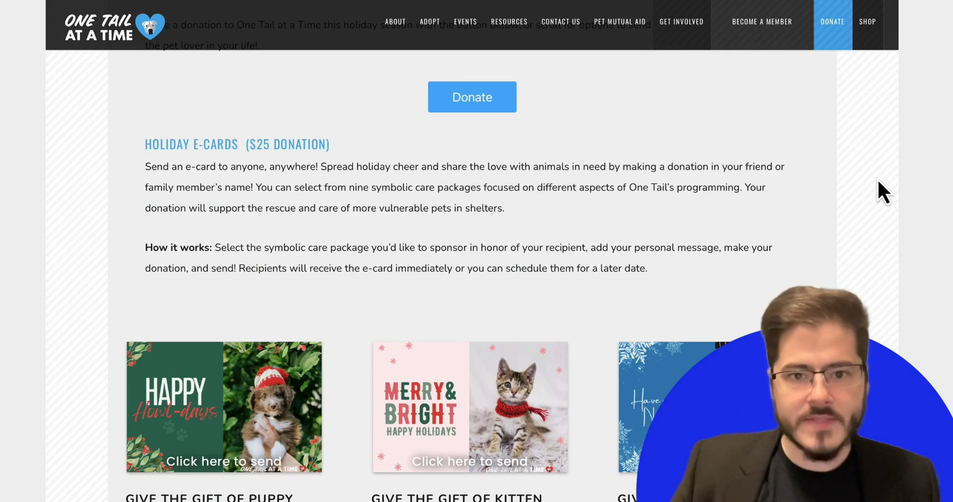
scroll(877, 181, "down", 2)
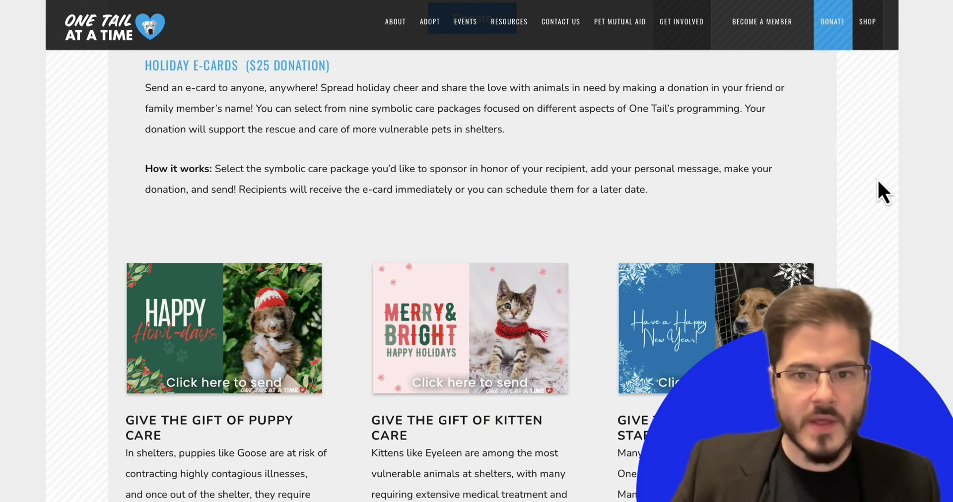
scroll(879, 182, "down", 2)
scroll(878, 182, "down", 1)
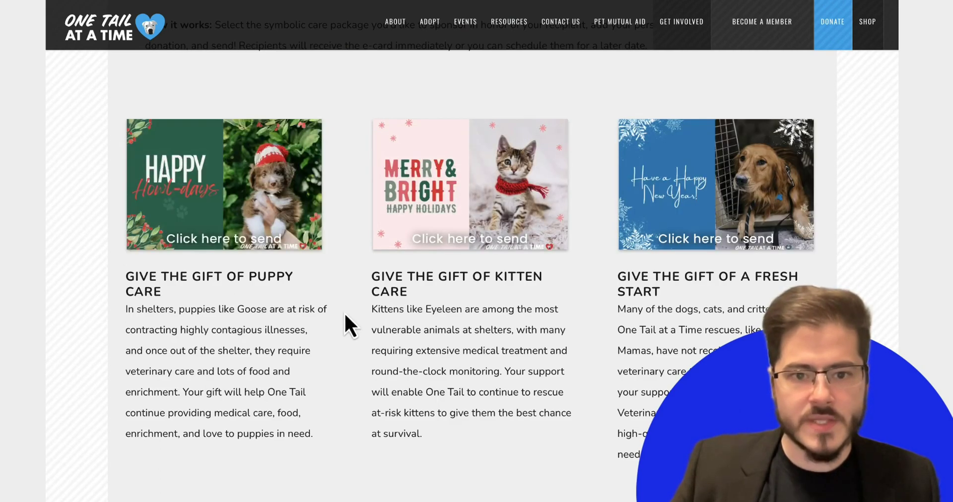
scroll(344, 311, "down", 4)
scroll(344, 299, "up", 2)
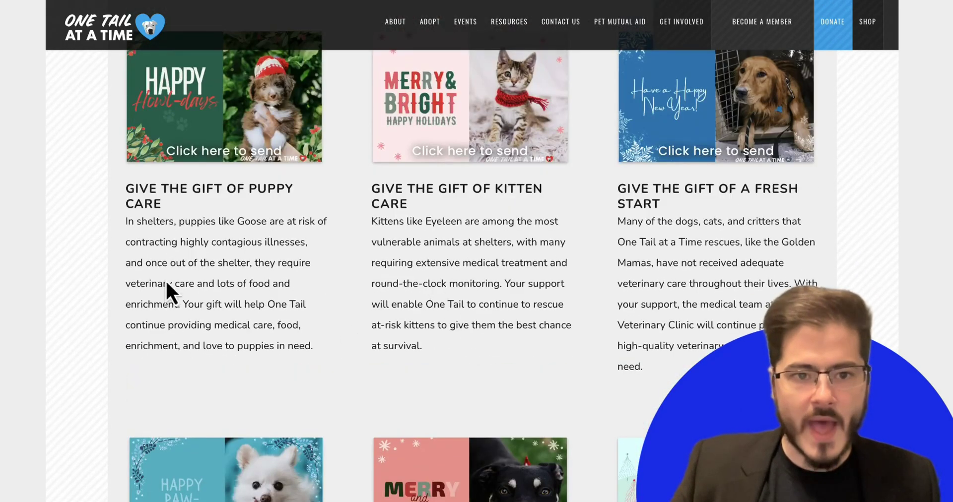
scroll(607, 263, "down", 3)
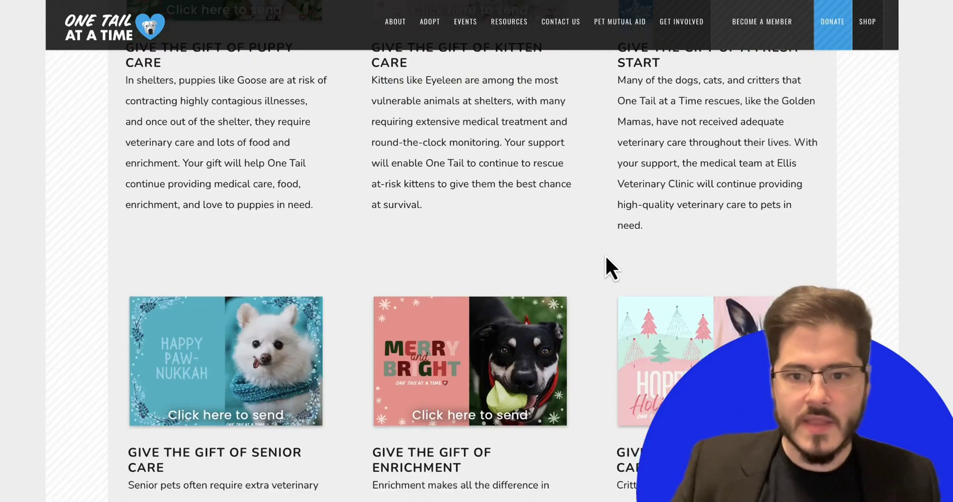
scroll(602, 259, "down", 3)
mouse_move(225, 361)
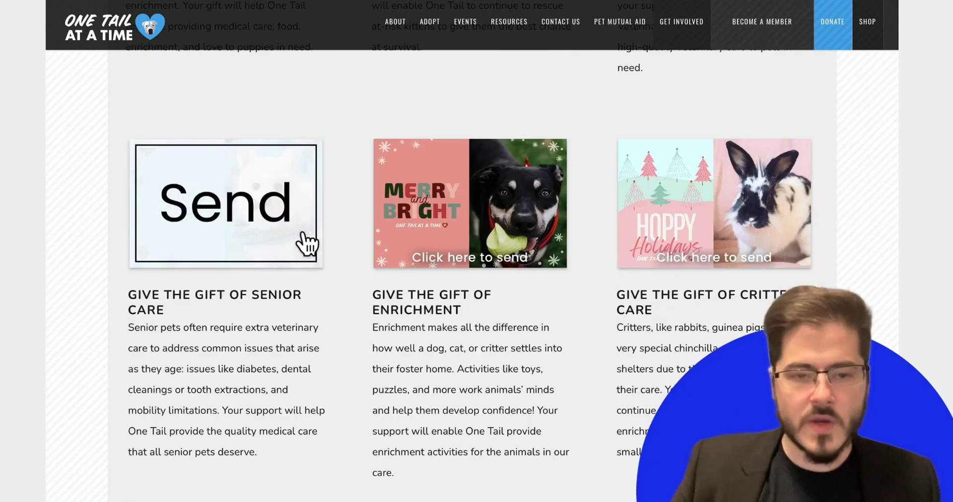
Open the Senior Care gift ecard and preview the Happy Paw-Nukkah card
left_click(259, 243)
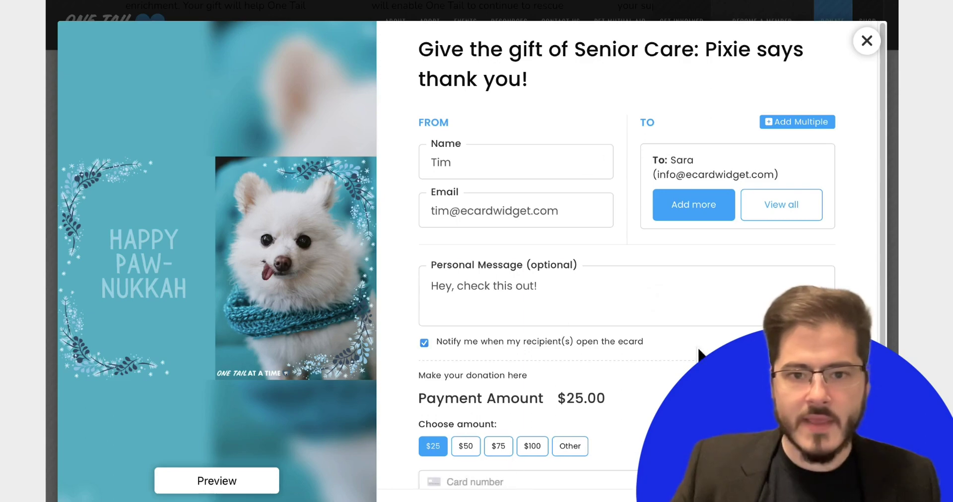
left_click(217, 481)
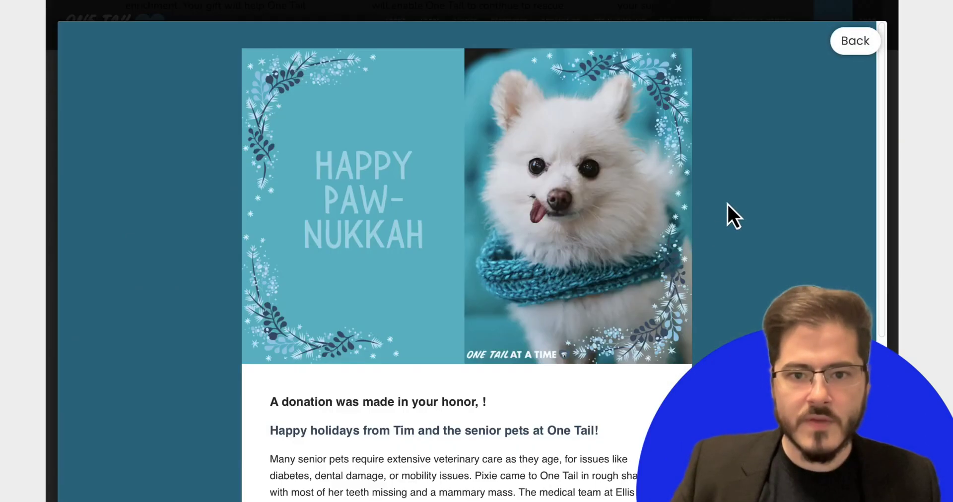
scroll(735, 199, "down", 5)
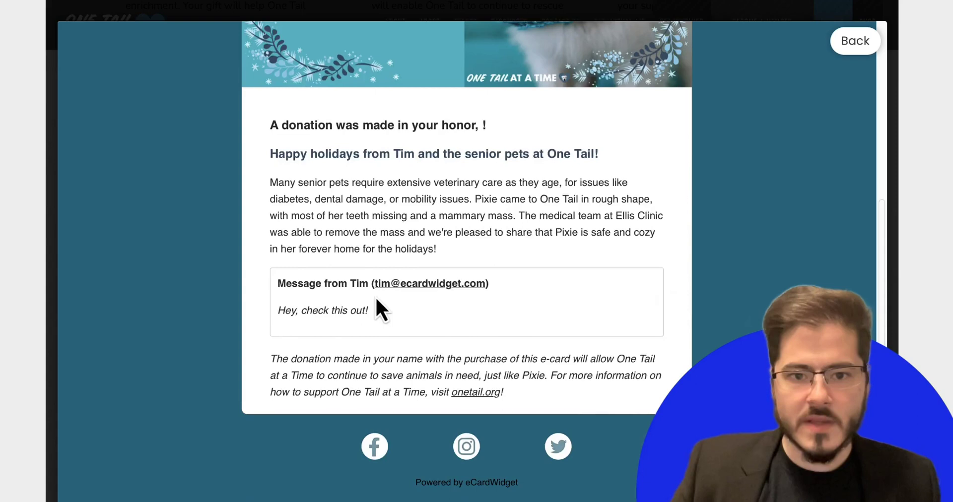
scroll(391, 298, "up", 5)
left_click(851, 52)
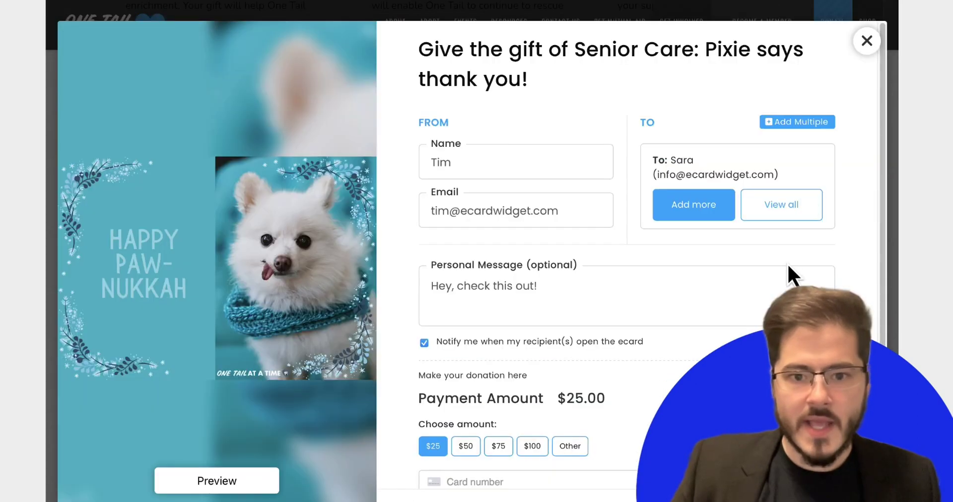
Set the donation to a custom amount of $100.00, leaving the delivery date unchanged
left_click(530, 429)
scroll(663, 391, "down", 2)
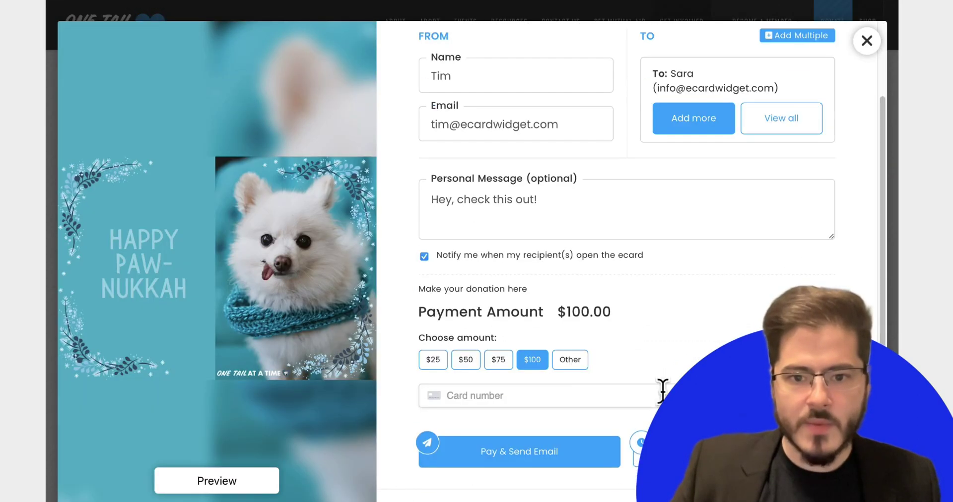
left_click(586, 363)
left_click(494, 399)
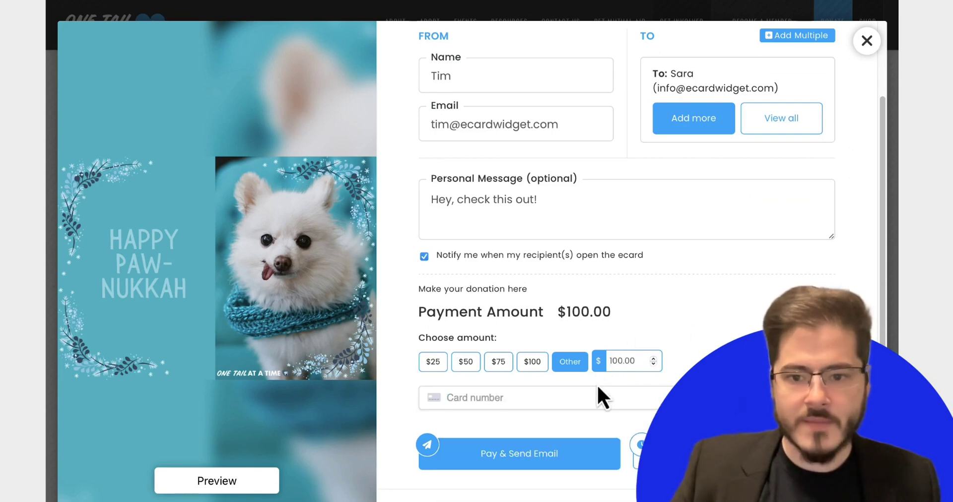
left_click(640, 444)
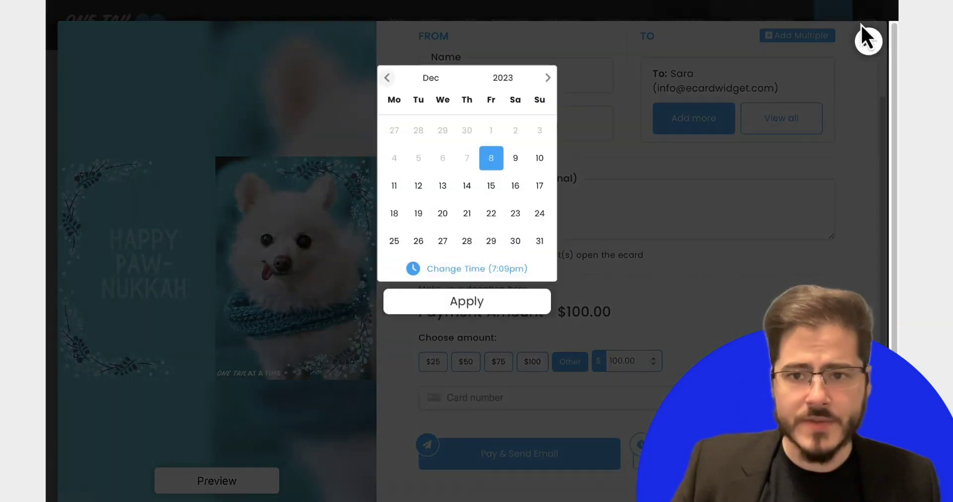
left_click(860, 24)
scroll(698, 254, "up", 2)
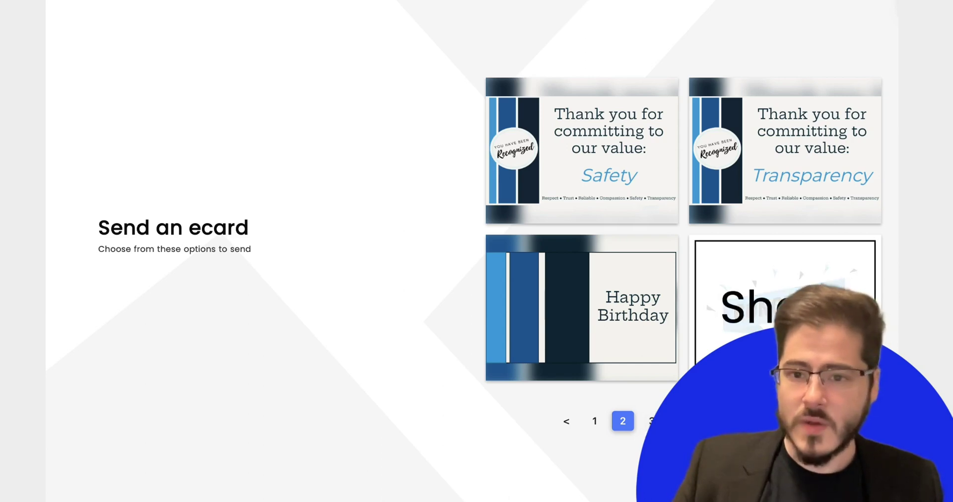
Preview the Safety value commitment card, then go to page 3 of ecard choices
left_click(565, 149)
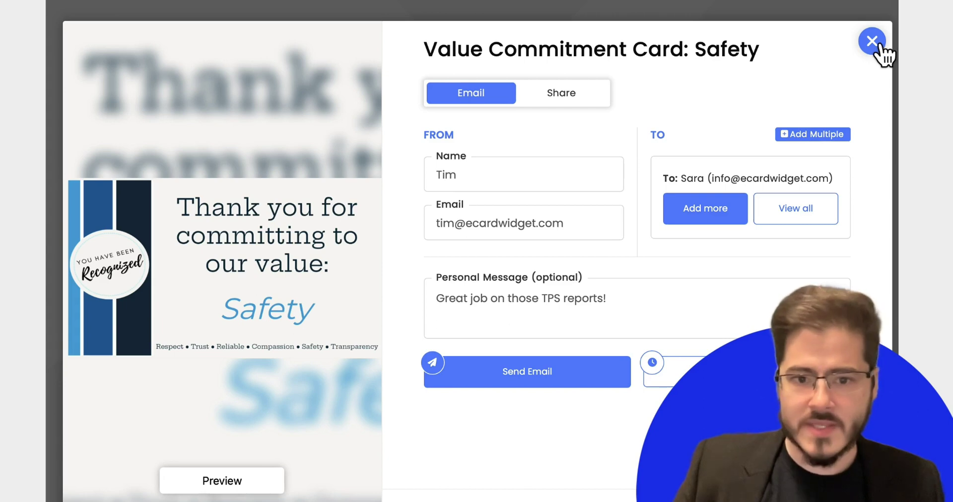
left_click(236, 339)
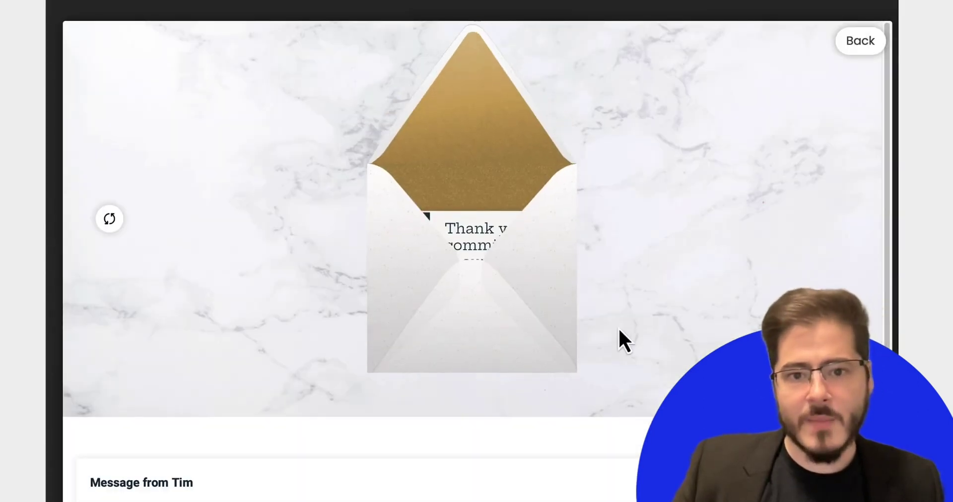
scroll(719, 294, "down", 4)
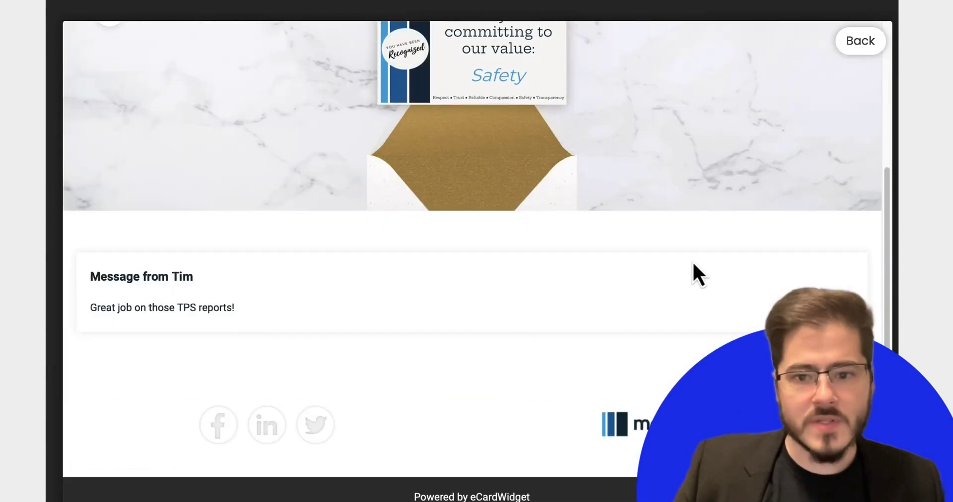
left_click(861, 41)
left_click(870, 40)
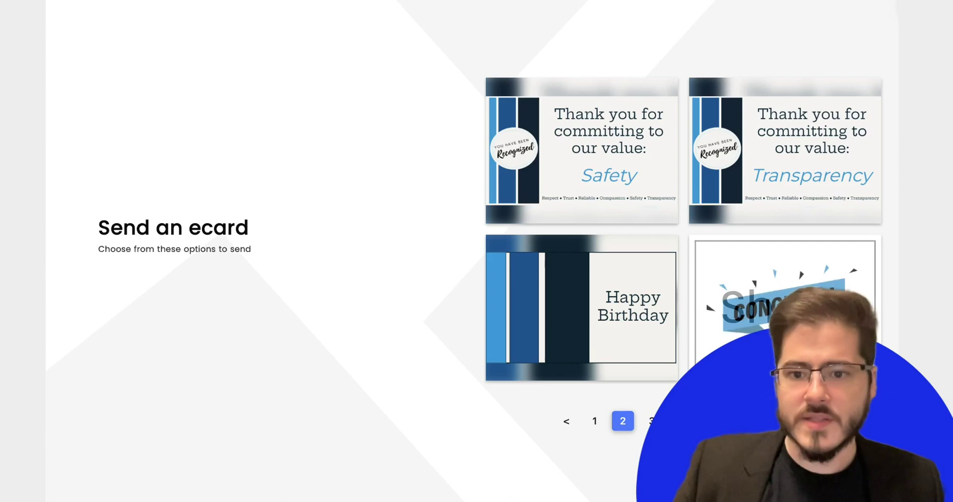
left_click(651, 421)
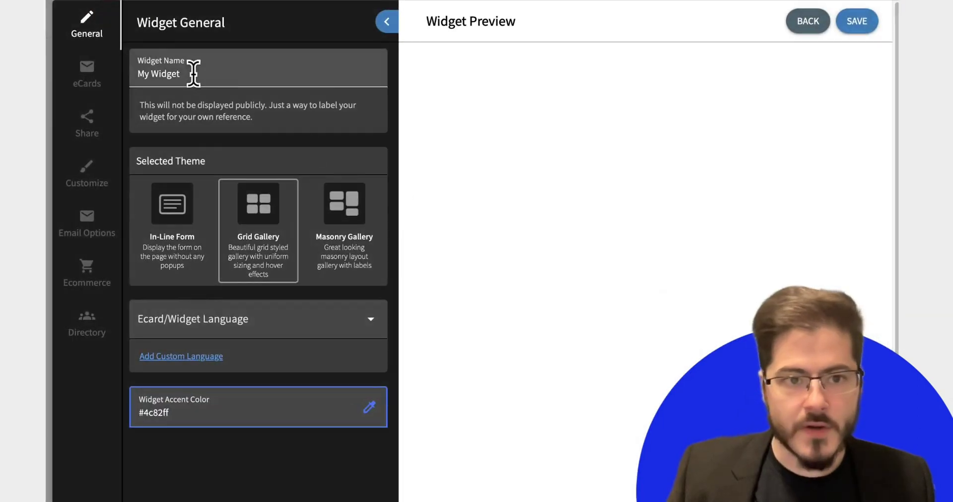
Rename the widget 'Birthday Cards' and start a new eCard from its eCards settings
triple_click(216, 79)
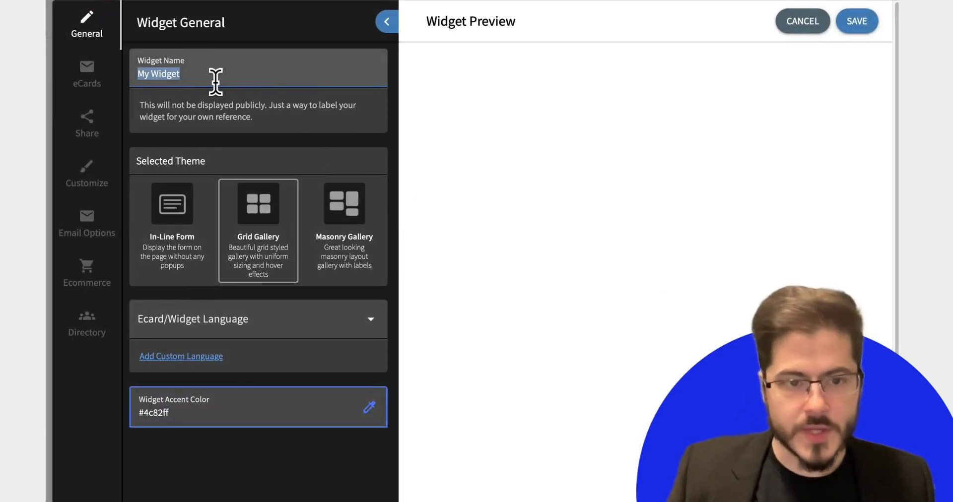
type("Birthday ")
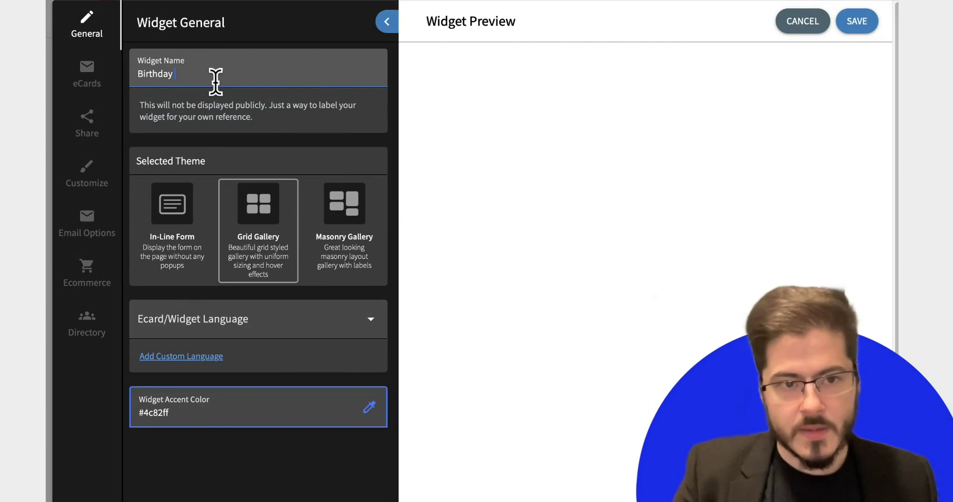
type("Cards")
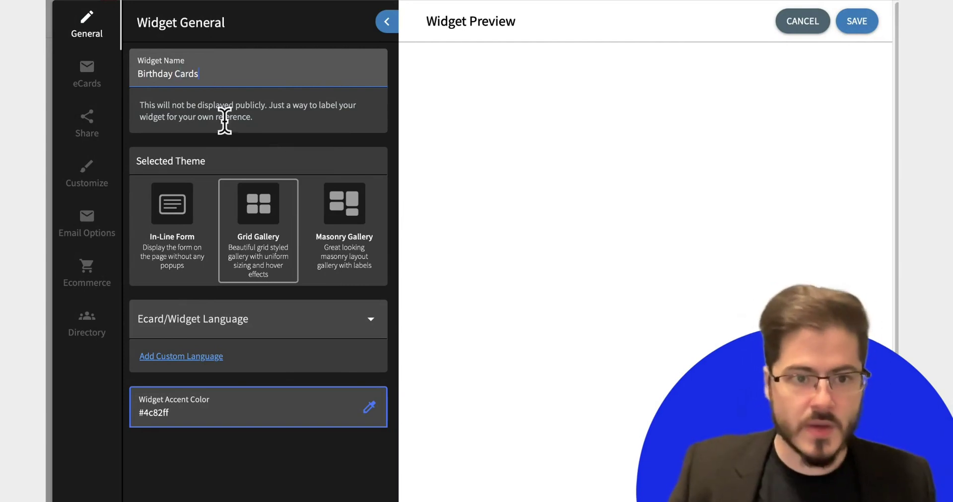
left_click(79, 83)
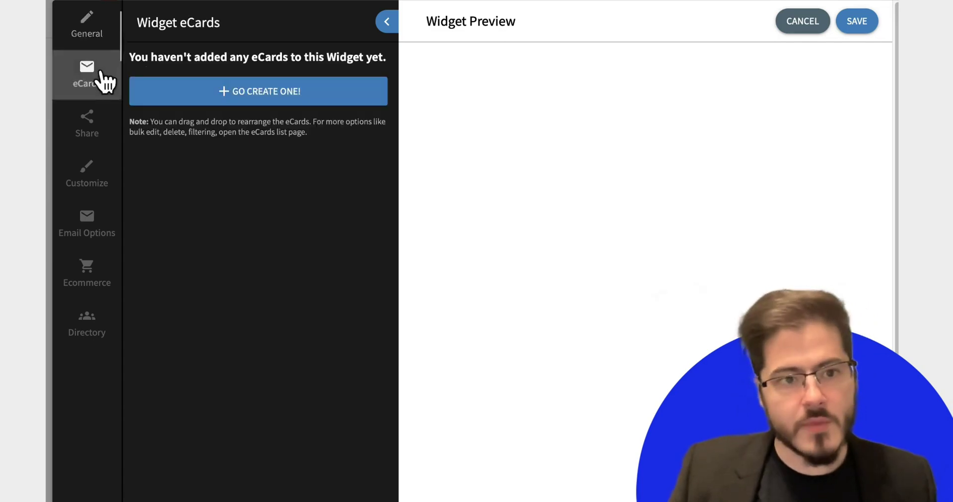
left_click(225, 91)
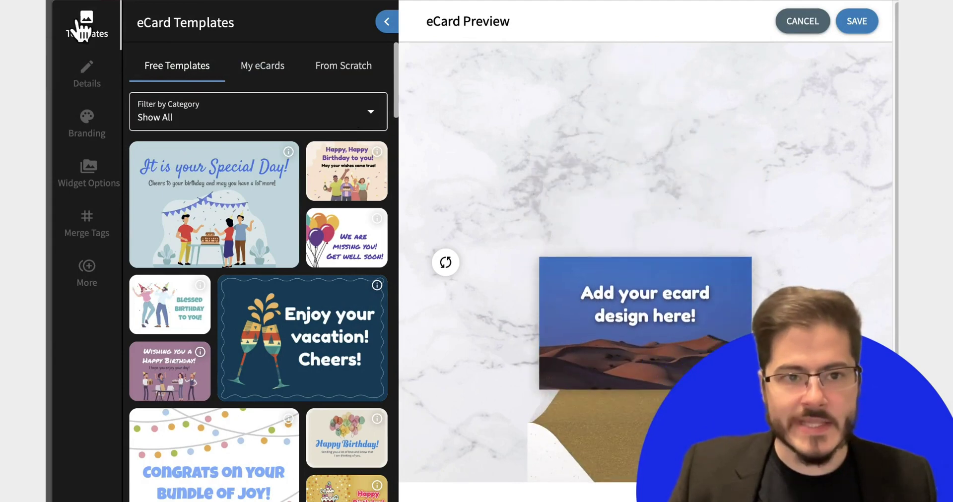
Review the eCard details and cover image options, then use the purple Wishing you a Happy Birthday template
left_click(85, 94)
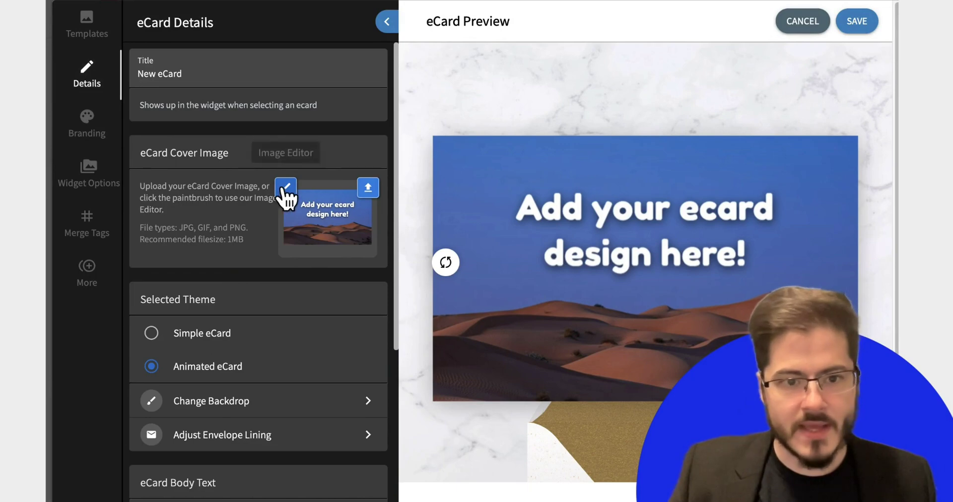
left_click(368, 189)
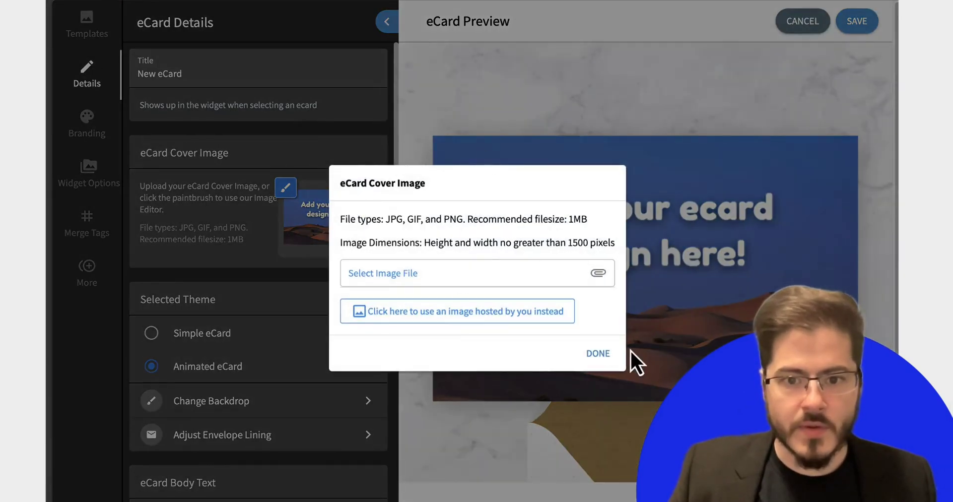
left_click(607, 354)
left_click(111, 34)
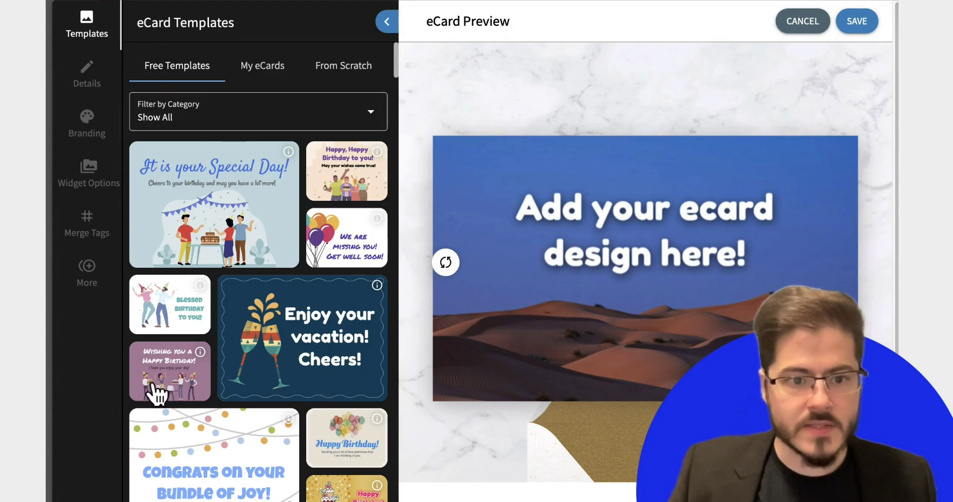
left_click(161, 384)
left_click(576, 286)
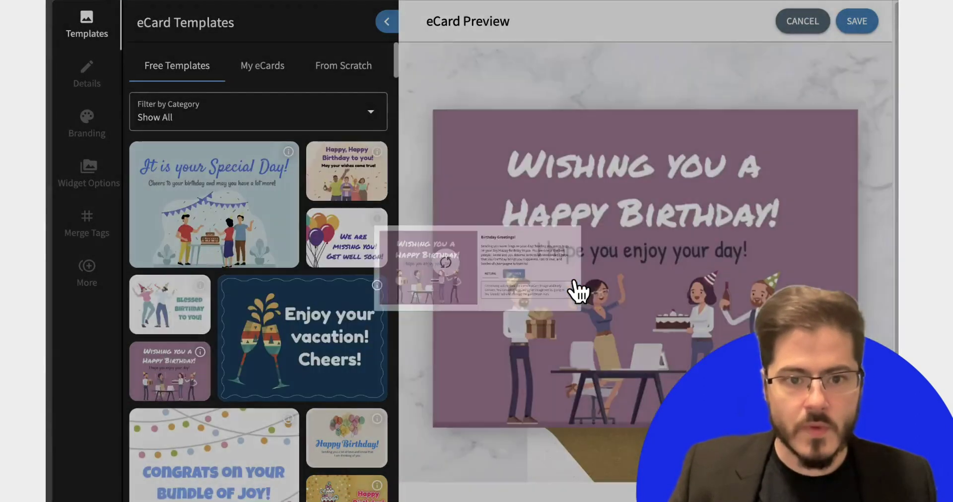
Edit the cover to an enlarged 'Happy Birthday!' headline with 'I hope you enjoy your day!' moved up
left_click(308, 205)
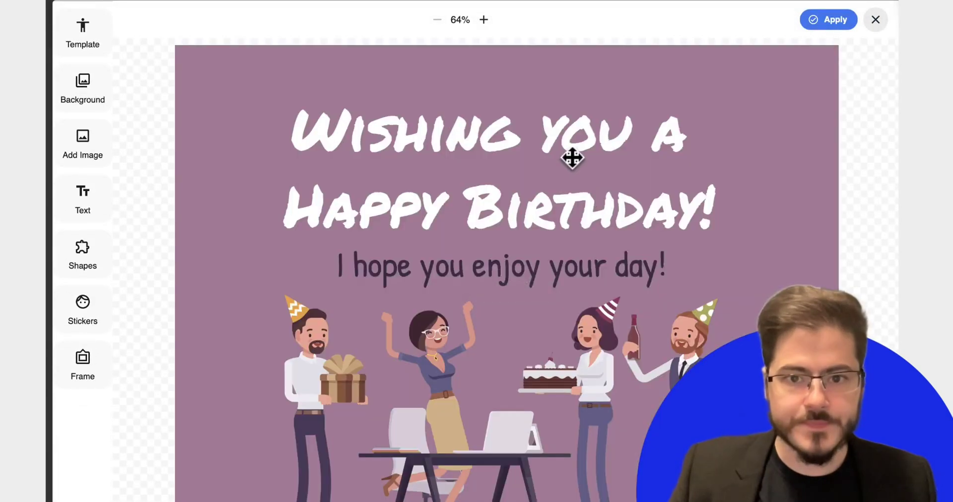
left_click(570, 156)
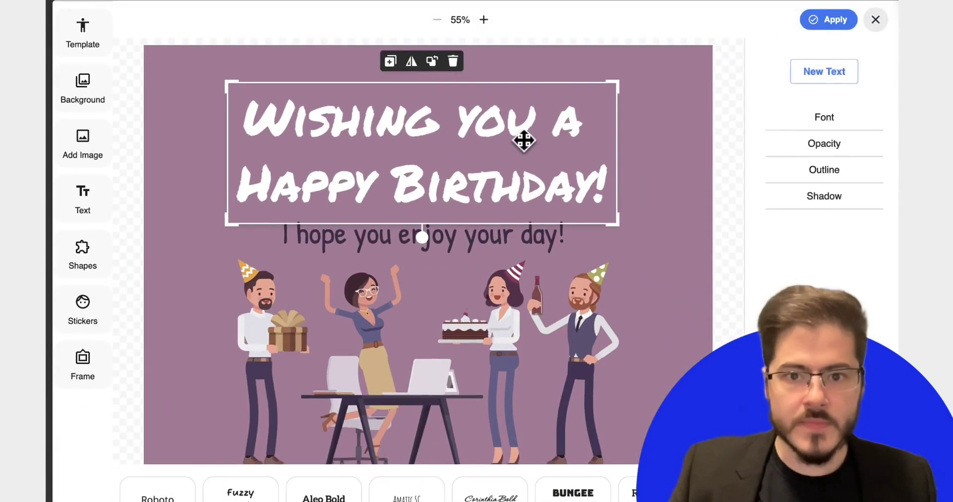
left_click(249, 173)
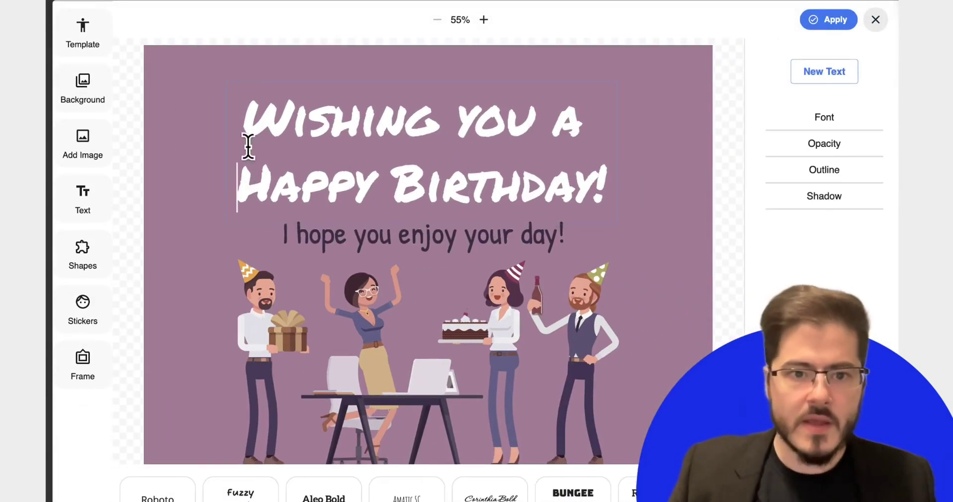
key("BackSpace")
key("BackSpace")
key("BackSpace")
left_click(594, 184)
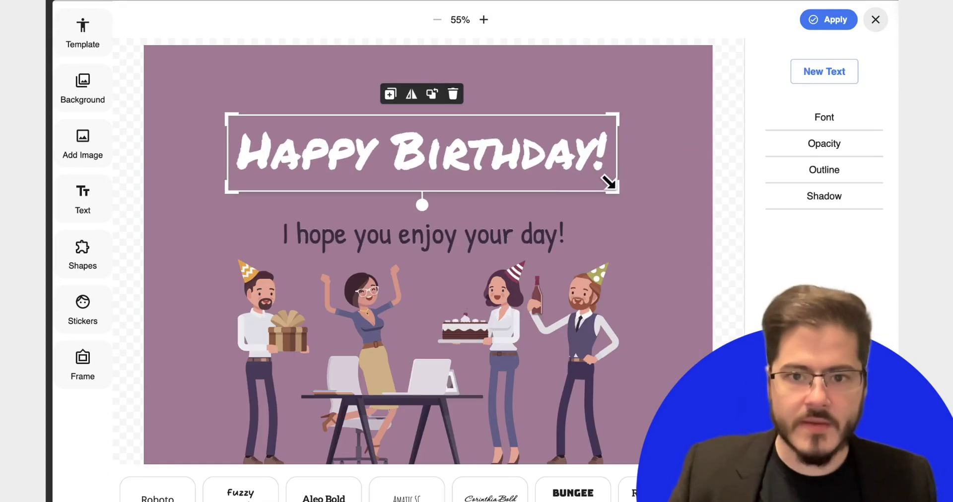
left_click_drag(608, 183, 634, 198)
left_click_drag(440, 241, 472, 218)
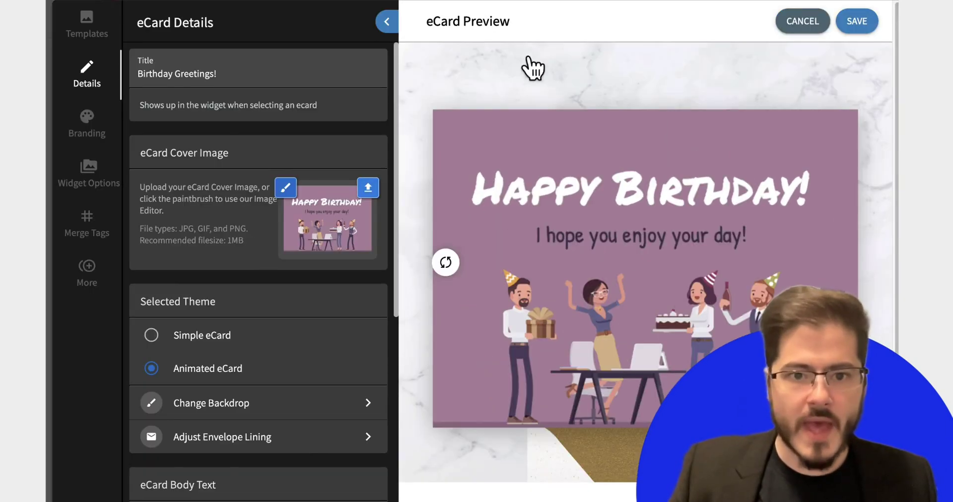
Search backdrops for 'celebrate' to give the card the confetti sky backdrop
scroll(230, 284, "down", 1)
scroll(568, 309, "down", 3)
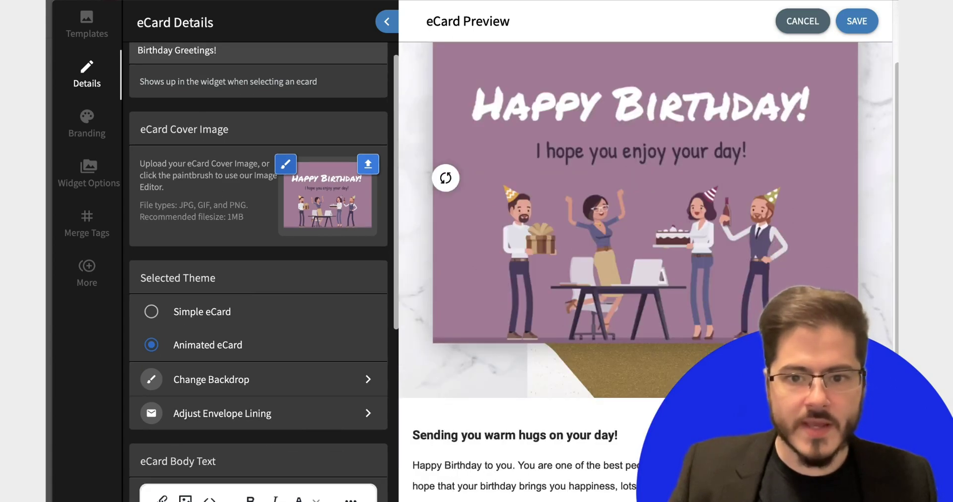
scroll(645, 248, "up", 3)
scroll(281, 252, "up", 1)
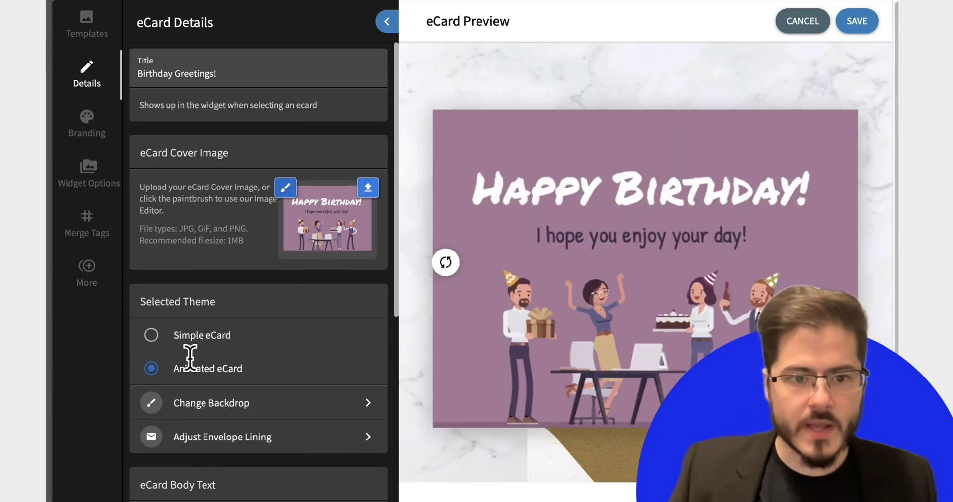
left_click(224, 416)
left_click(220, 106)
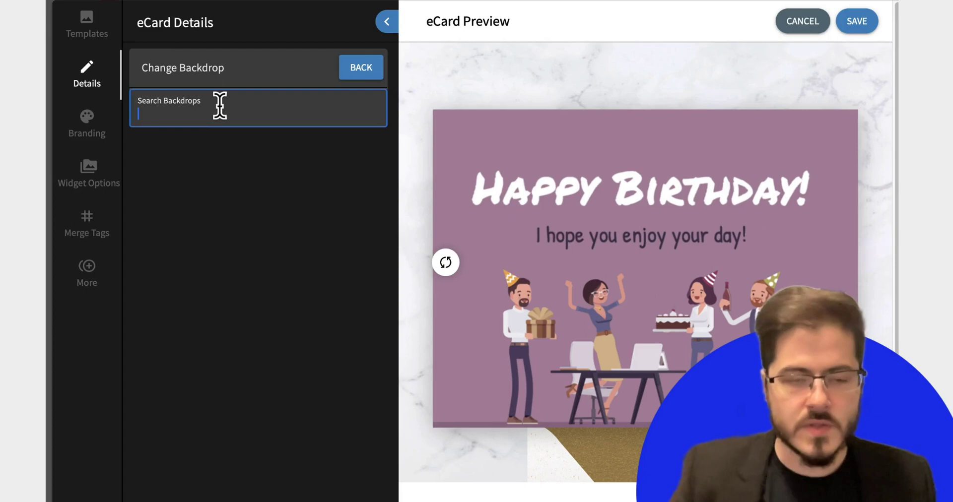
type("celebrate")
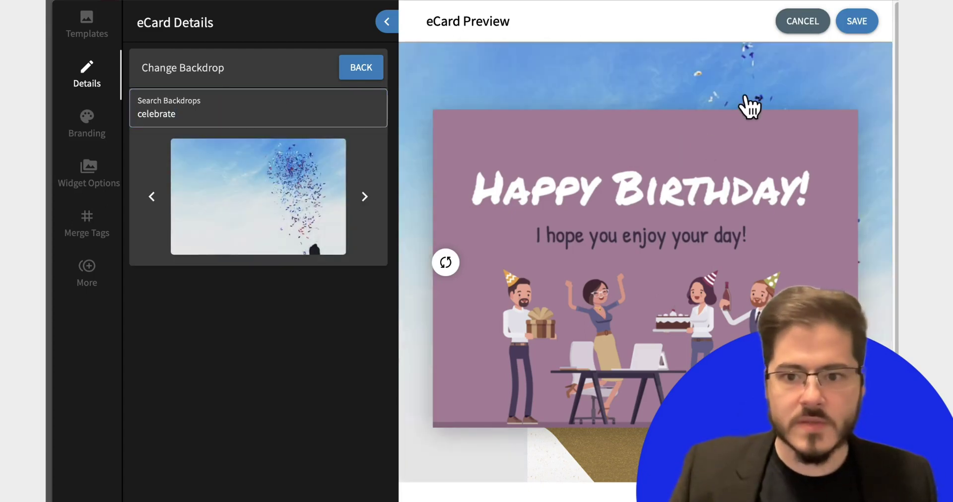
left_click(356, 69)
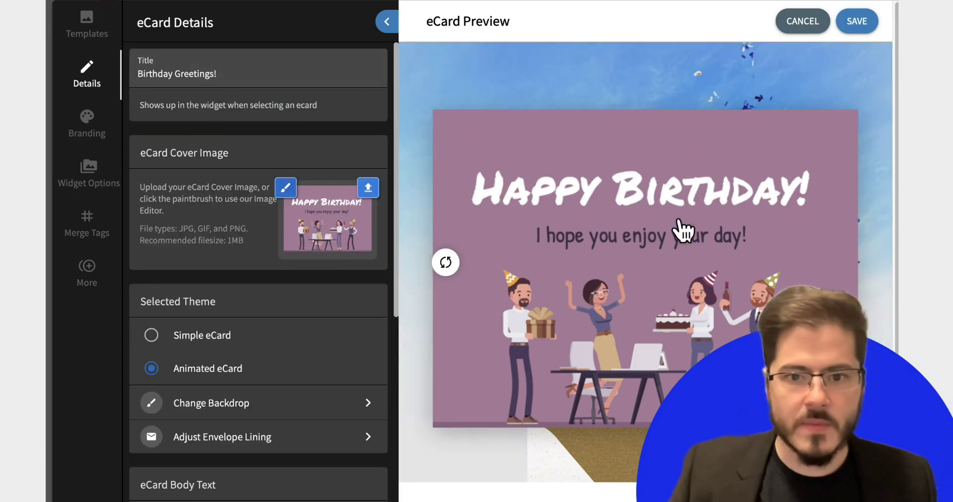
Shift the envelope lining hue to a pinkish purple matching the card
left_click(243, 445)
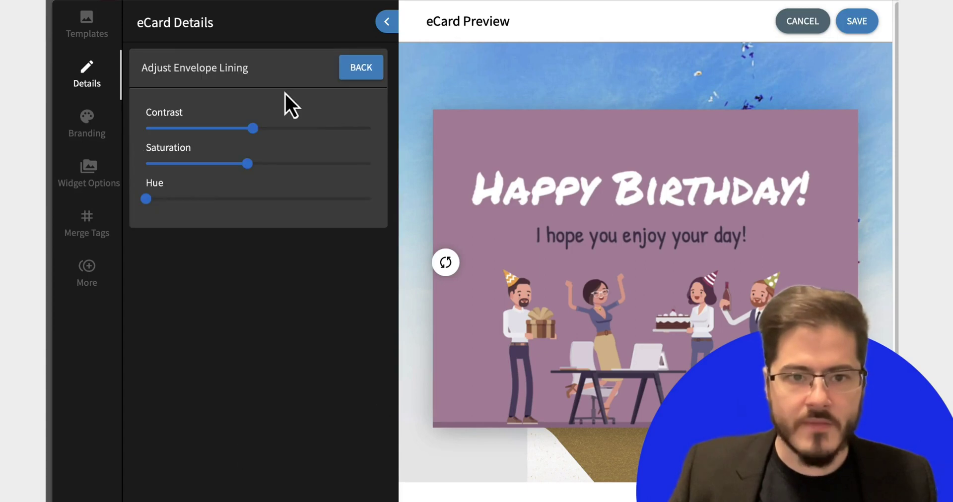
mouse_move(192, 203)
left_mouse_down()
mouse_move(346, 193)
mouse_move(326, 196)
left_mouse_up()
left_click(361, 67)
scroll(725, 332, "down", 3)
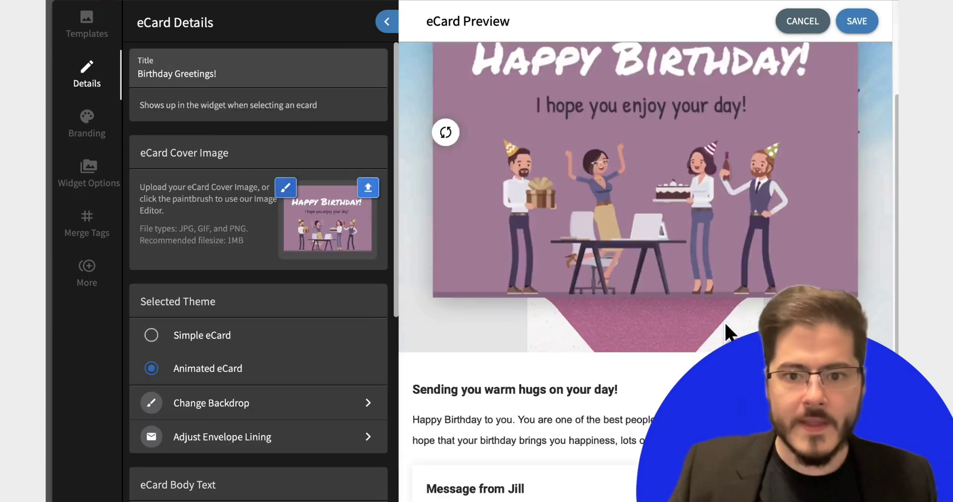
scroll(710, 325, "down", 1)
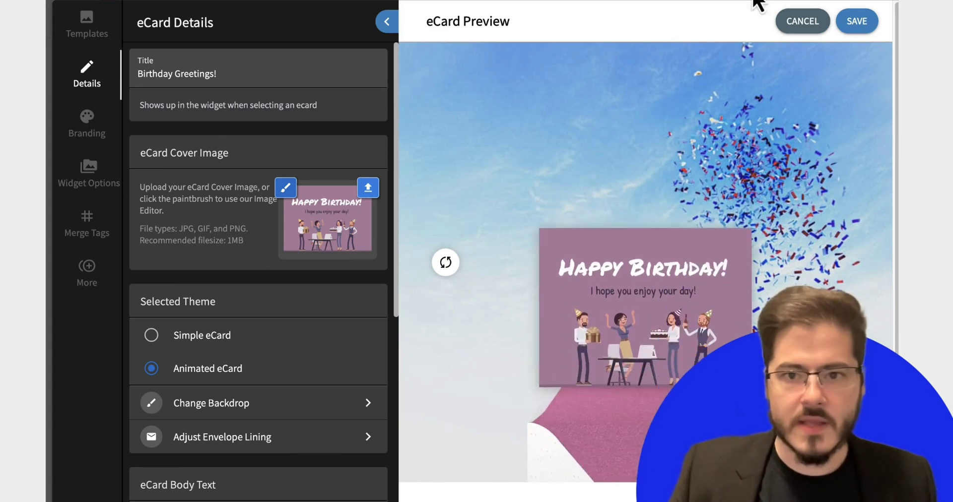
Fill the Branding social media link fields with '#' placeholders
left_click(97, 135)
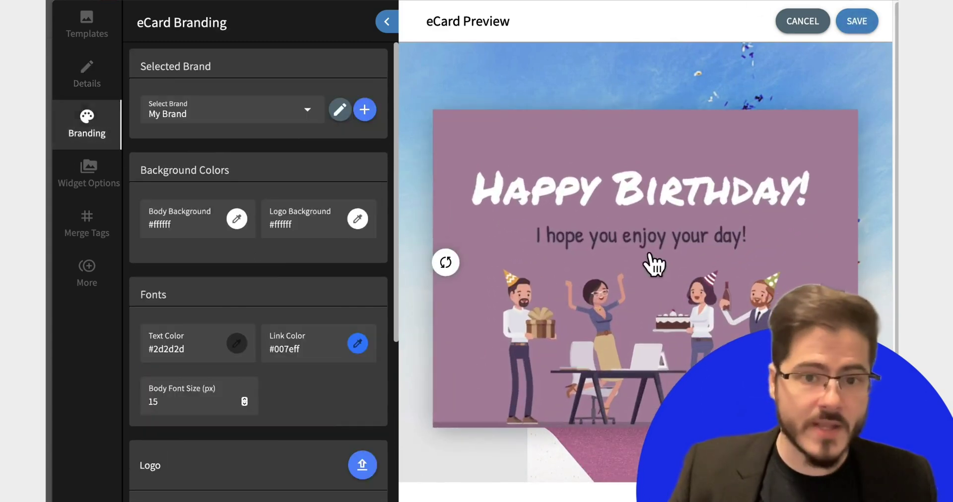
scroll(660, 277, "down", 5)
scroll(270, 298, "down", 3)
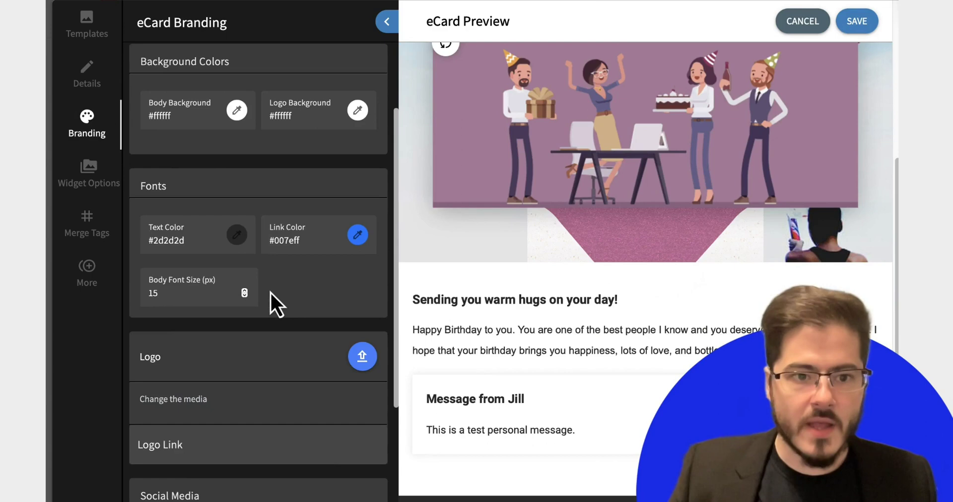
scroll(335, 169, "up", 2)
scroll(308, 228, "down", 3)
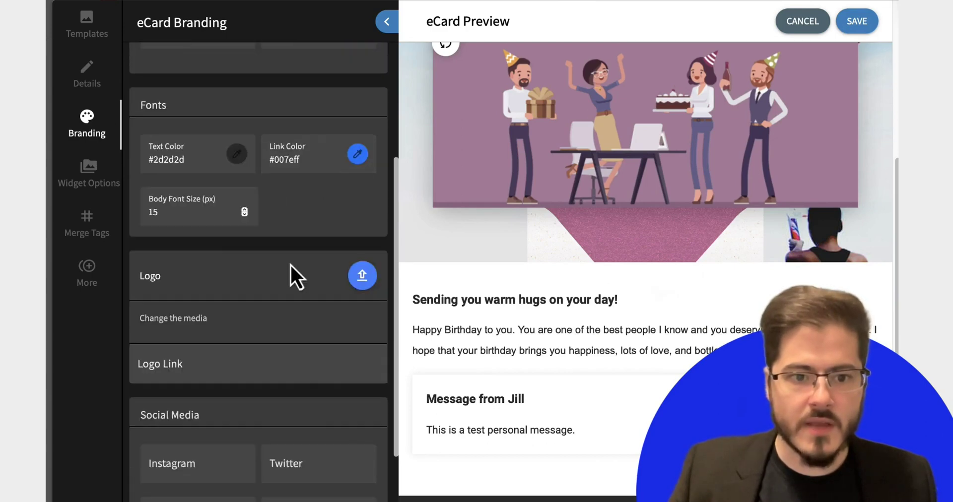
scroll(223, 322, "down", 3)
left_click(207, 334)
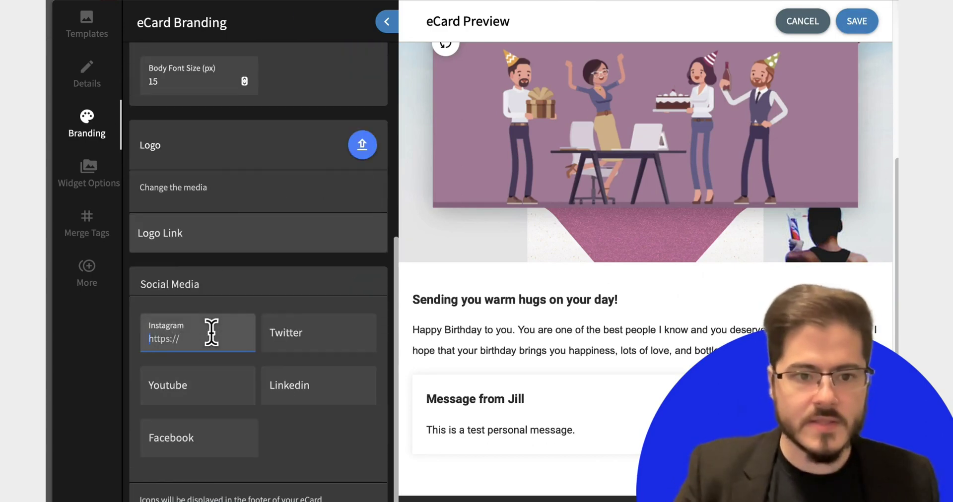
type("#")
scroll(629, 444, "down", 2)
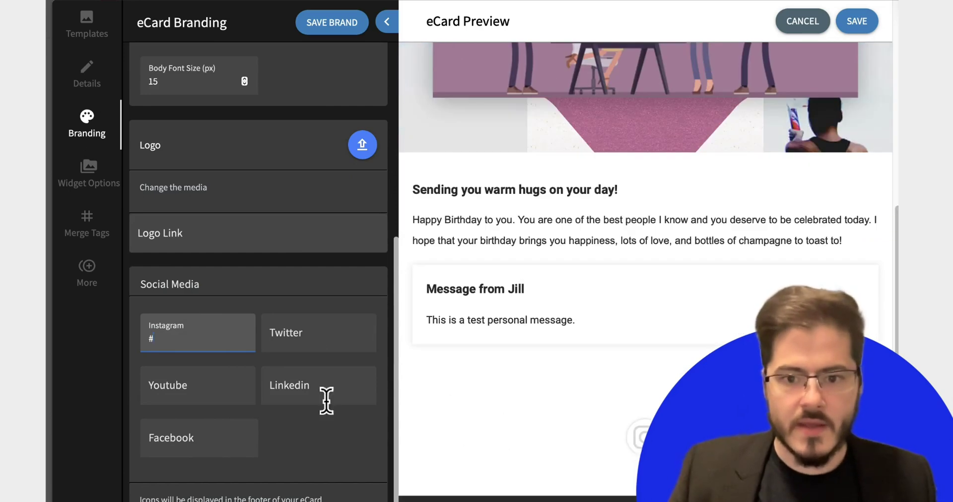
key("Tab")
type("#")
key("Tab")
type("#")
Clear the '#' placeholders from all the social media link fields
left_click(174, 392)
type("#")
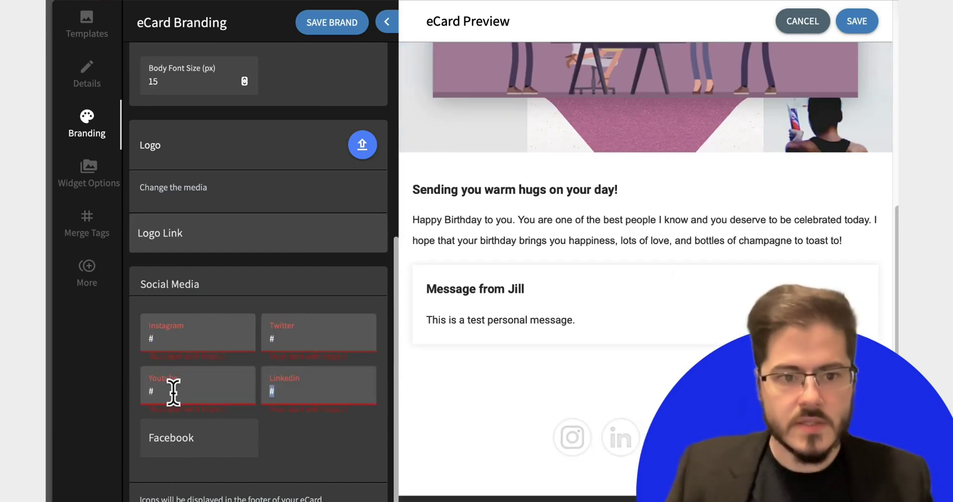
key("BackSpace")
key("shift+Tab")
key("BackSpace")
key("shift+Tab")
key("BackSpace")
key("shift+Tab")
key("BackSpace")
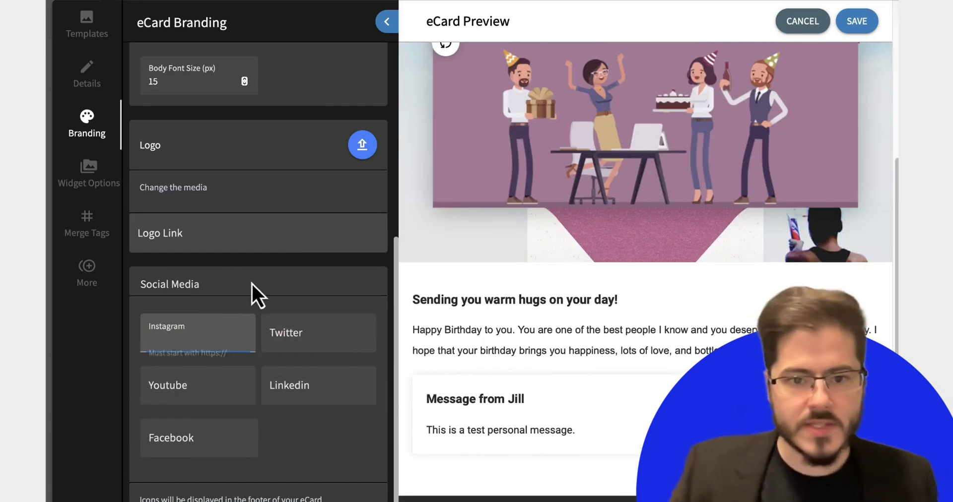
scroll(287, 276, "up", 6)
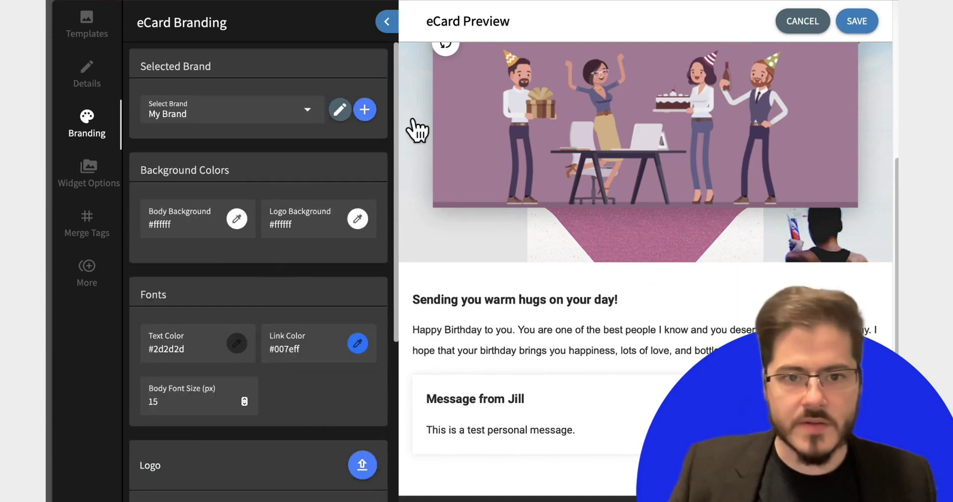
Keep My Brand selected in the brand list
left_click(261, 119)
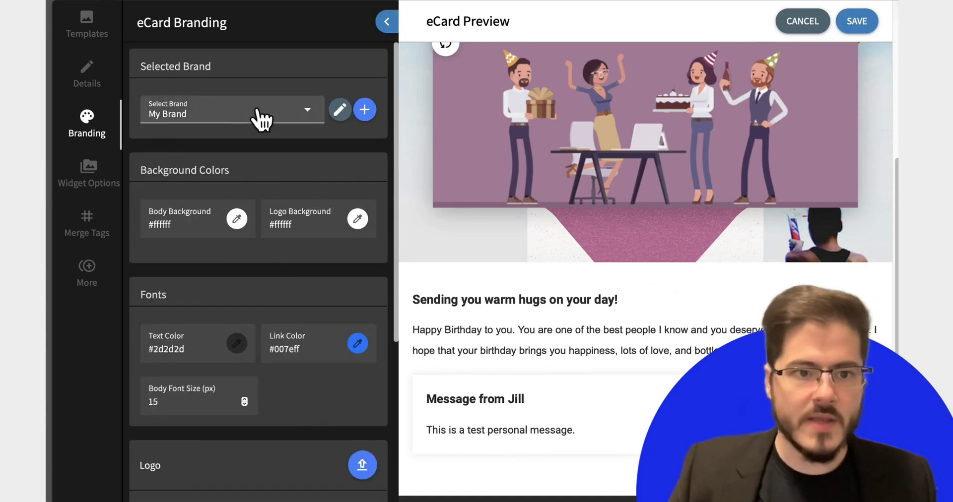
left_click(261, 86)
scroll(628, 330, "up", 3)
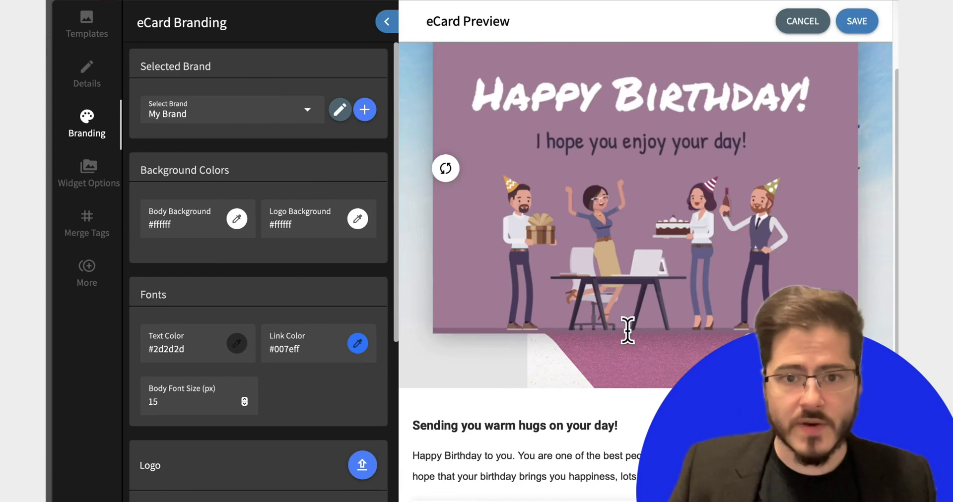
scroll(638, 180, "up", 2)
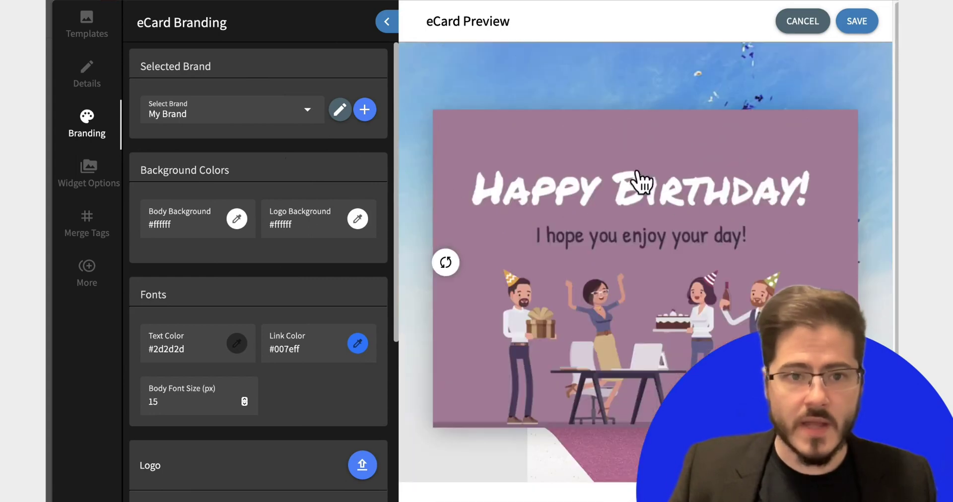
Review the widget options and save the Birthday Greetings eCard
left_click(90, 180)
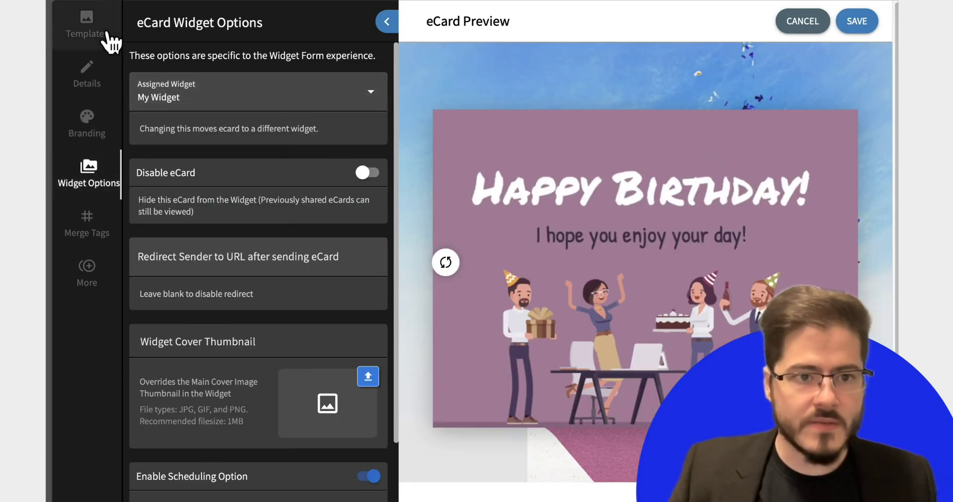
left_click(99, 65)
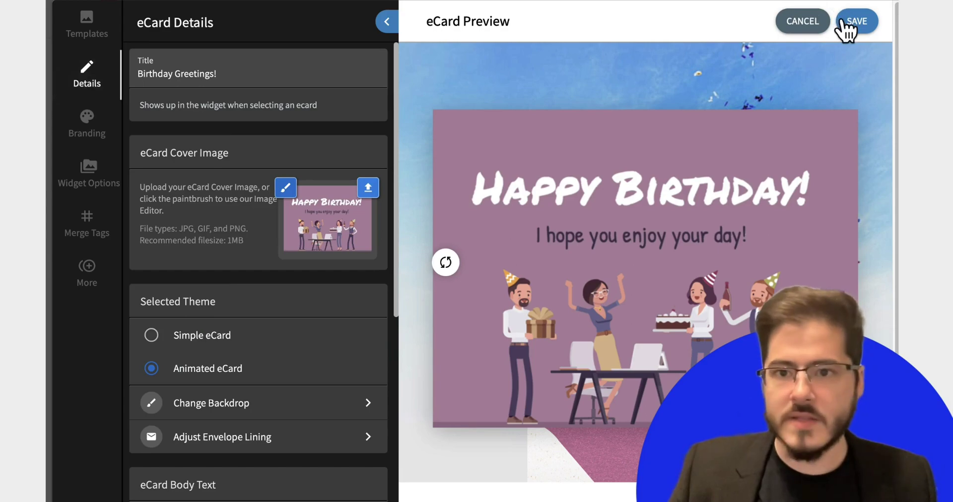
left_click(857, 21)
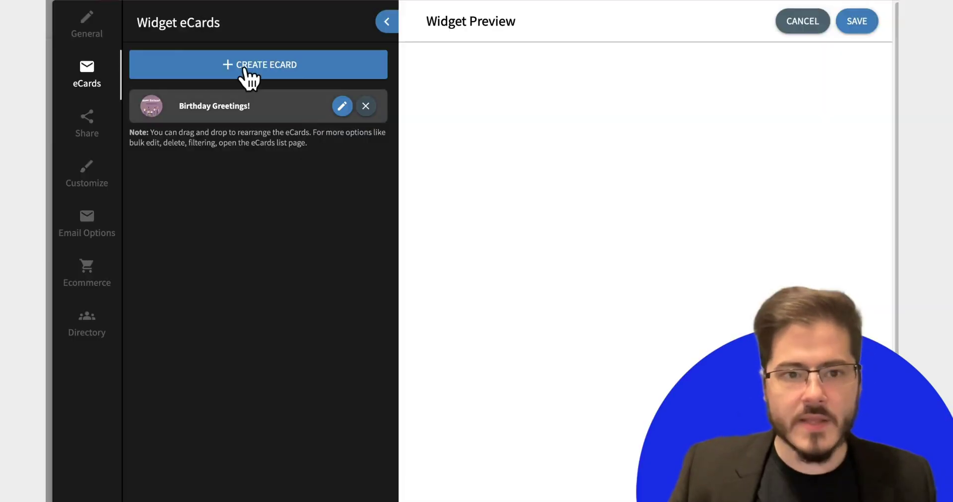
Create 'It is your Special Day!' from the Blessed Birthday to You template and save it
left_click(244, 74)
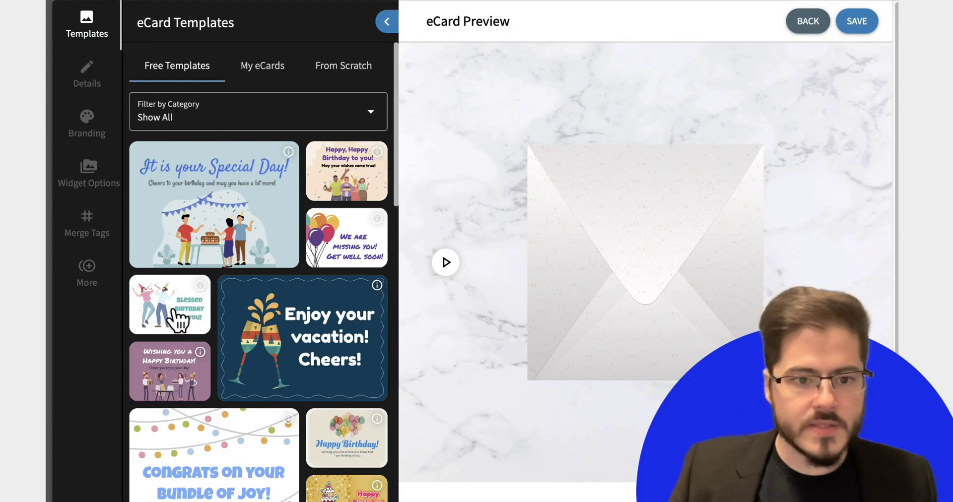
left_click(169, 318)
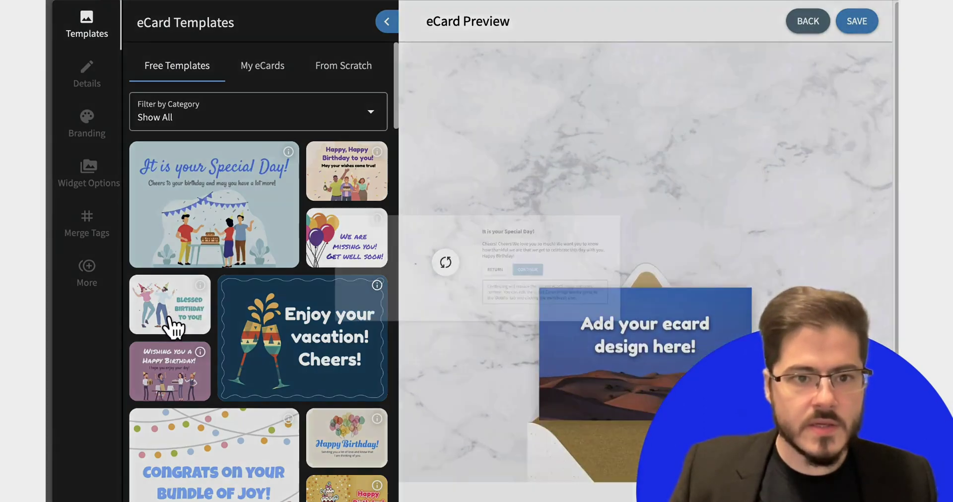
left_click(591, 262)
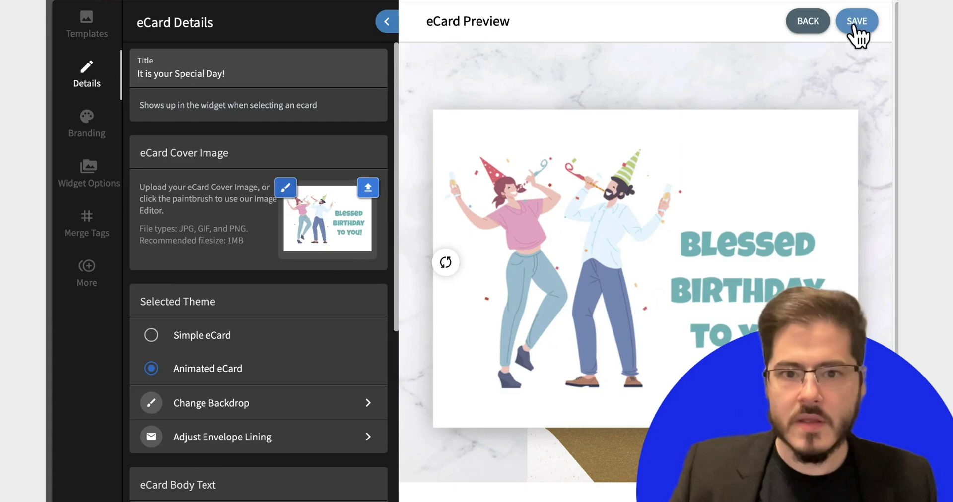
left_click(855, 22)
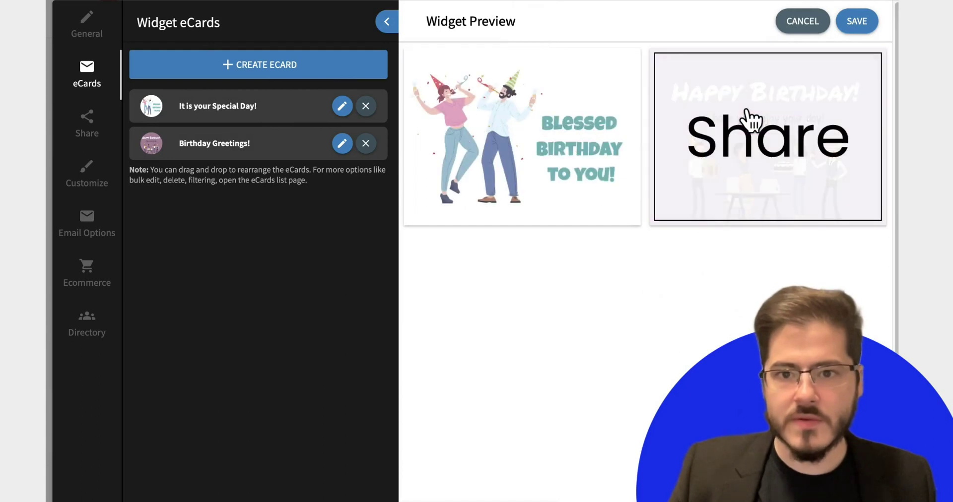
Preview the Birthday Greetings card as recipients see it, then return to its sending form
left_click(760, 192)
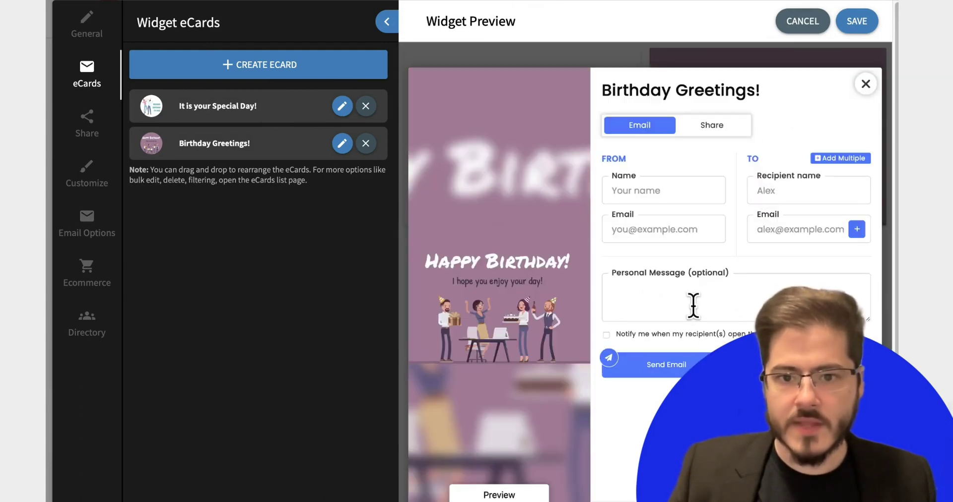
left_click(546, 296)
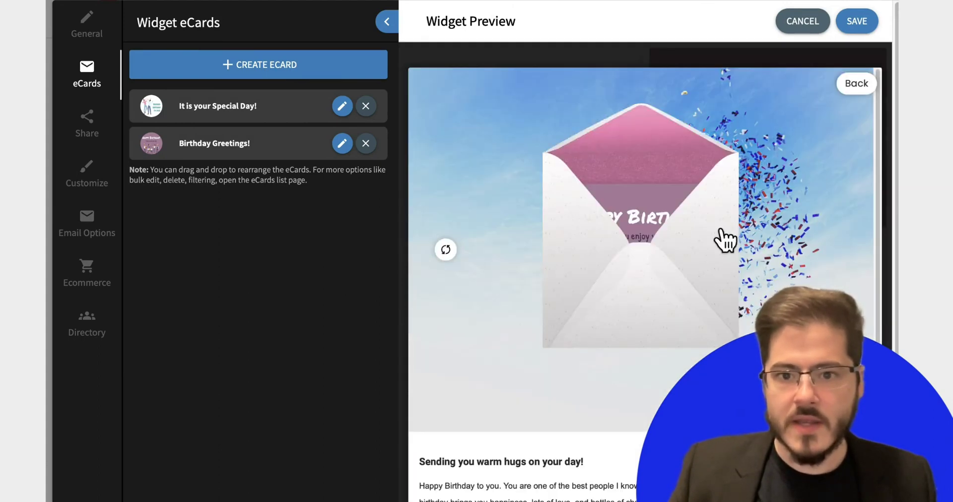
left_click(850, 91)
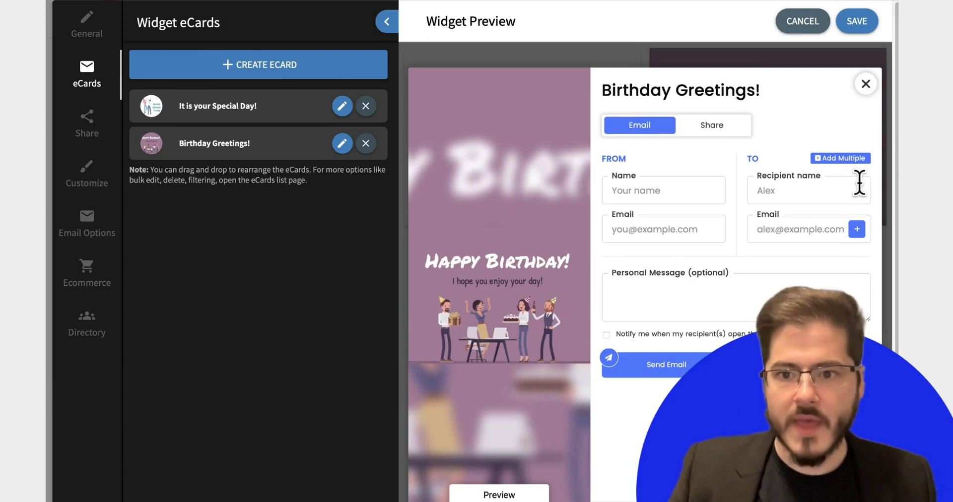
Check the card's share options, close the form, and display the widget's share link and embed codes
left_click(722, 130)
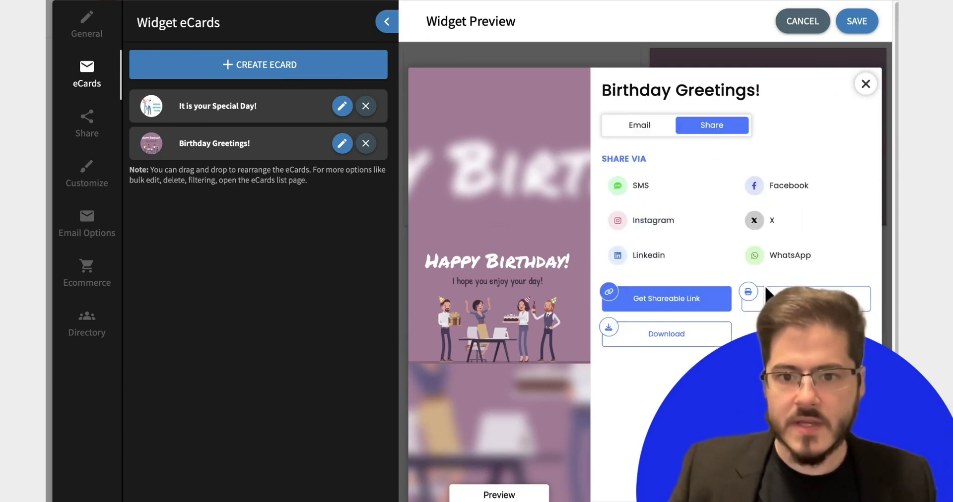
left_click(866, 83)
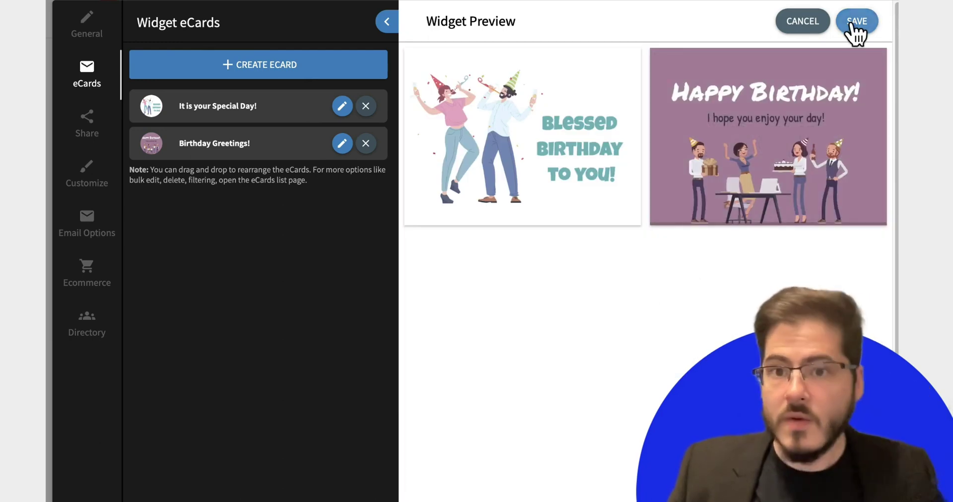
left_click(89, 131)
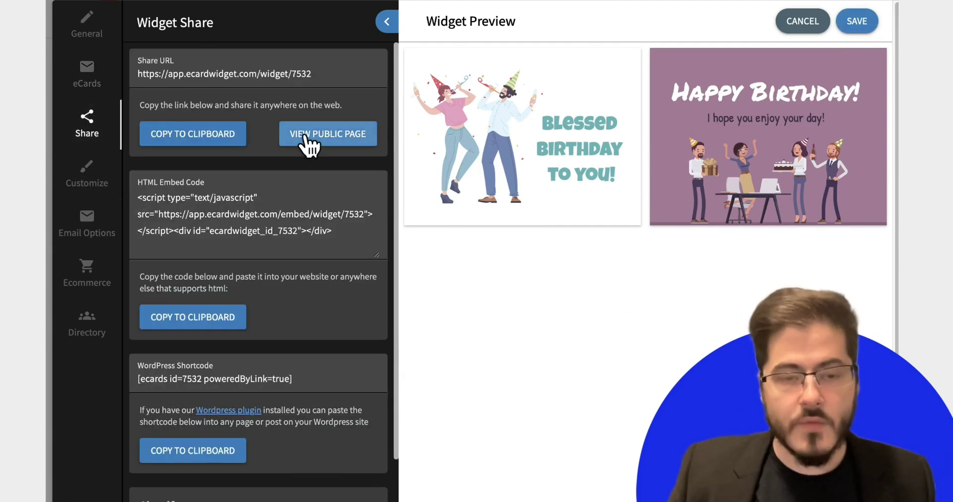
Preview the Blessed Birthday and Happy Birthday cards on the widget's public ecard page
left_click(225, 73)
left_click(322, 139)
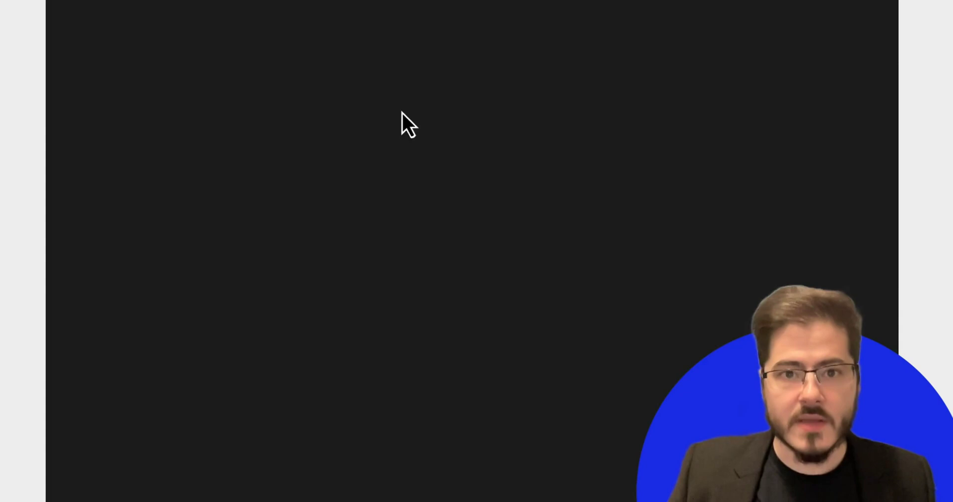
left_click(595, 237)
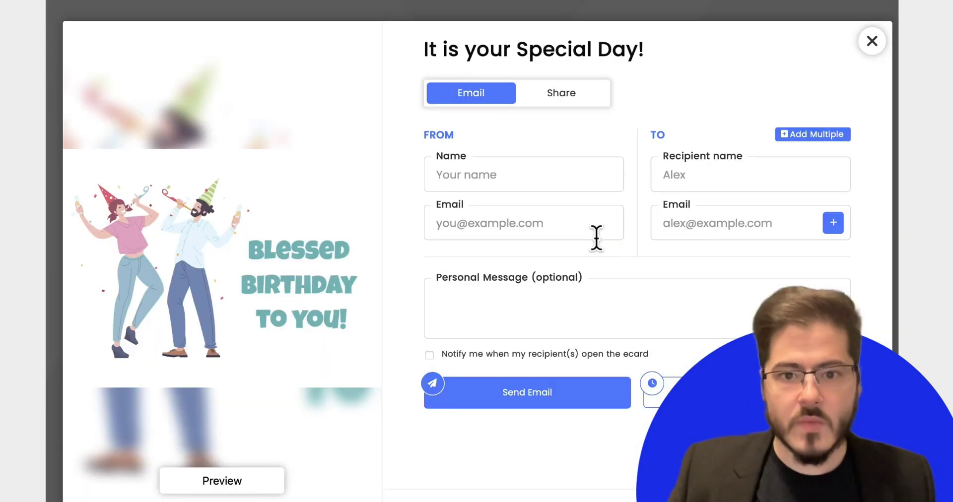
left_click(873, 45)
left_click(748, 314)
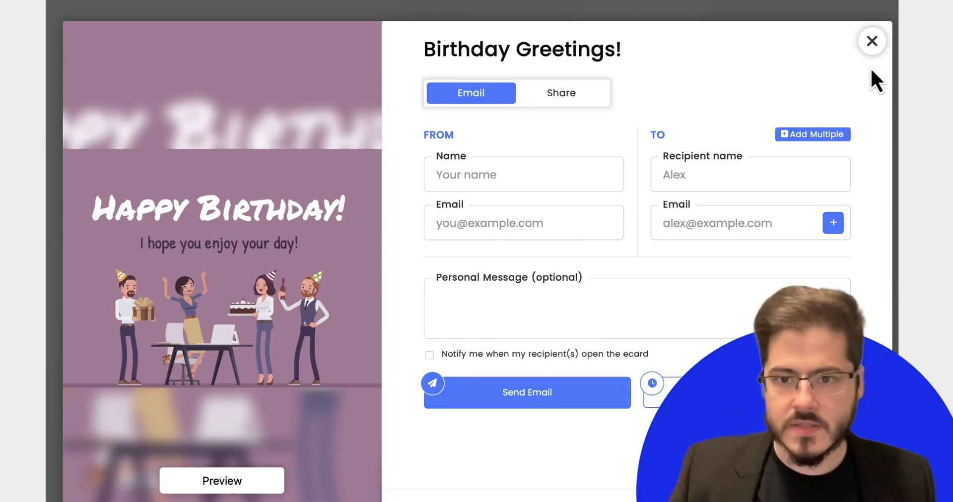
left_click(872, 41)
left_click(579, 266)
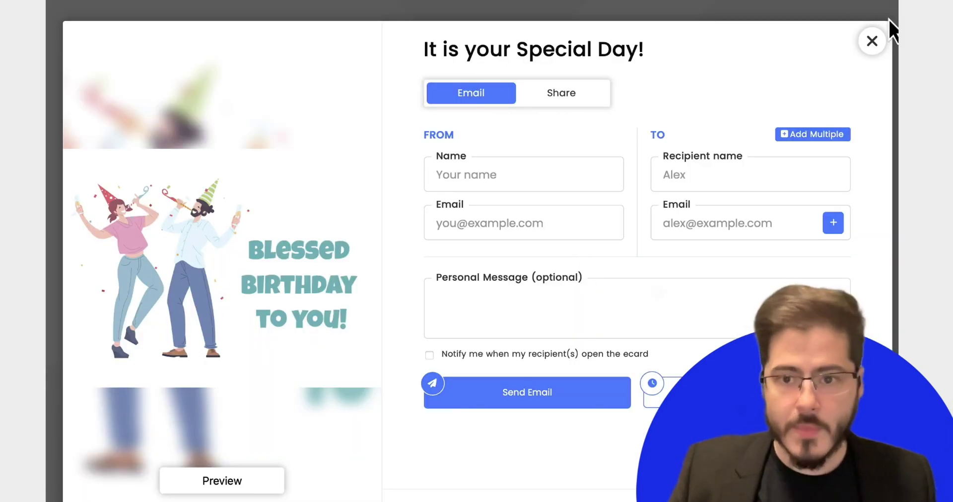
left_click(871, 42)
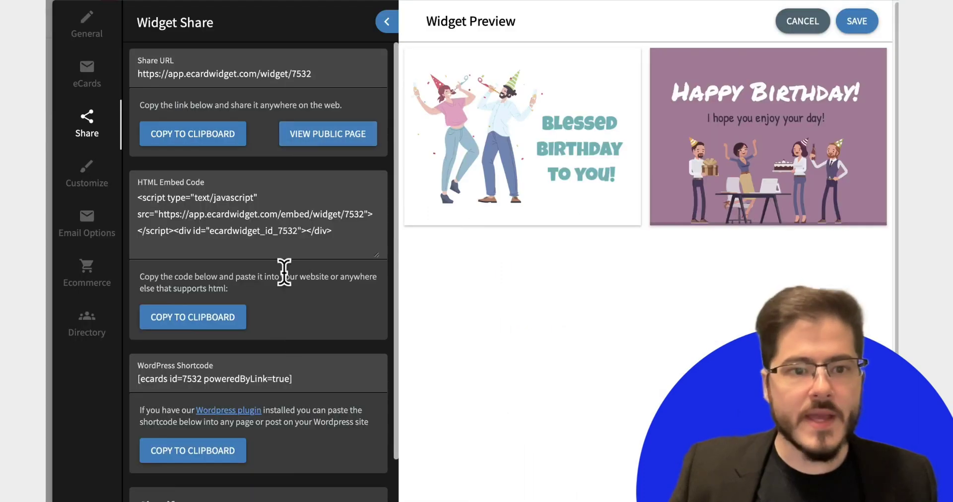
Copy the widget's HTML embed code and WordPress shortcode to the clipboard
left_click(283, 229)
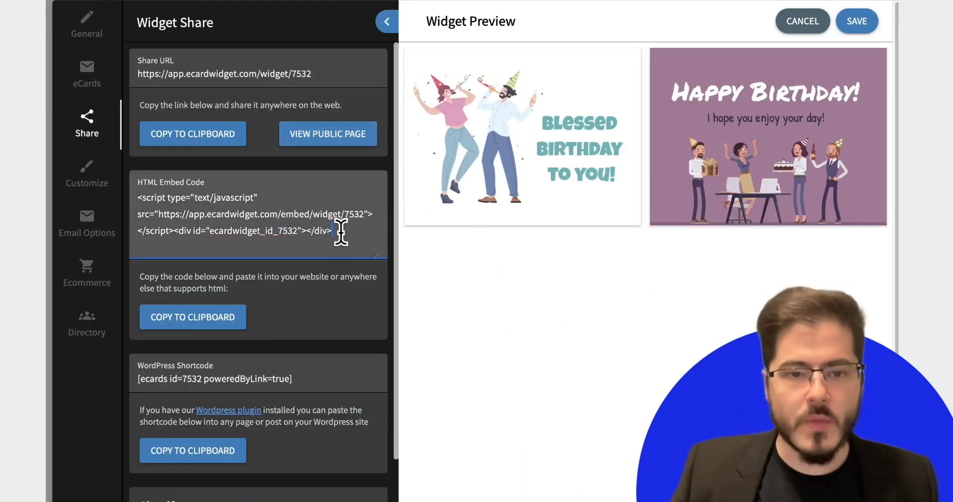
triple_click(230, 233)
left_click(198, 323)
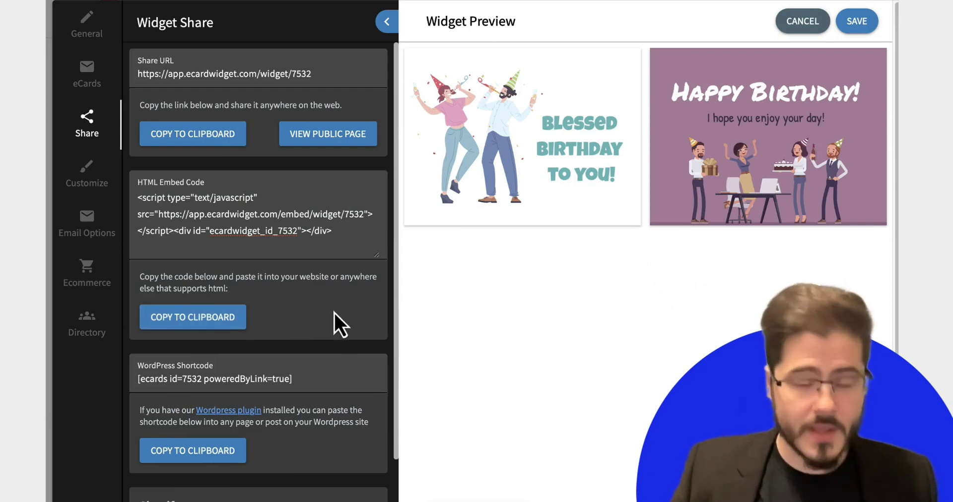
scroll(331, 339, "down", 2)
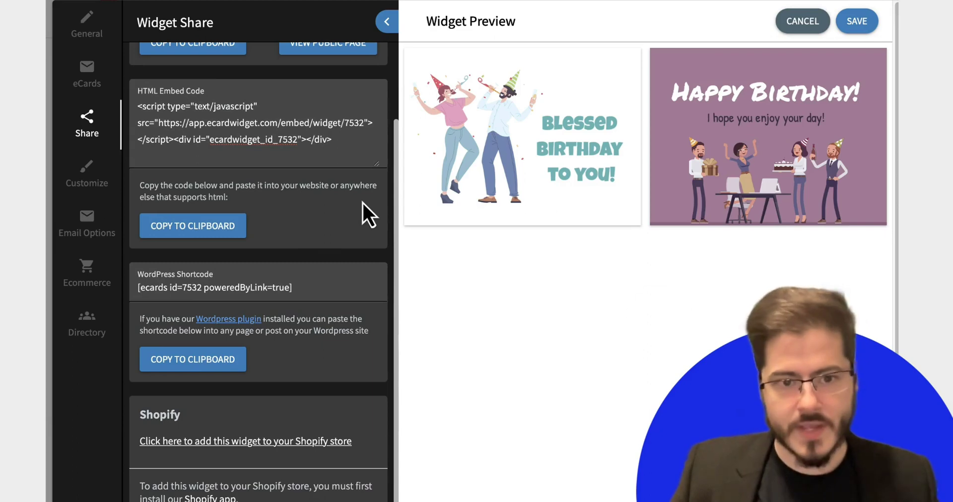
triple_click(314, 288)
left_click(314, 288)
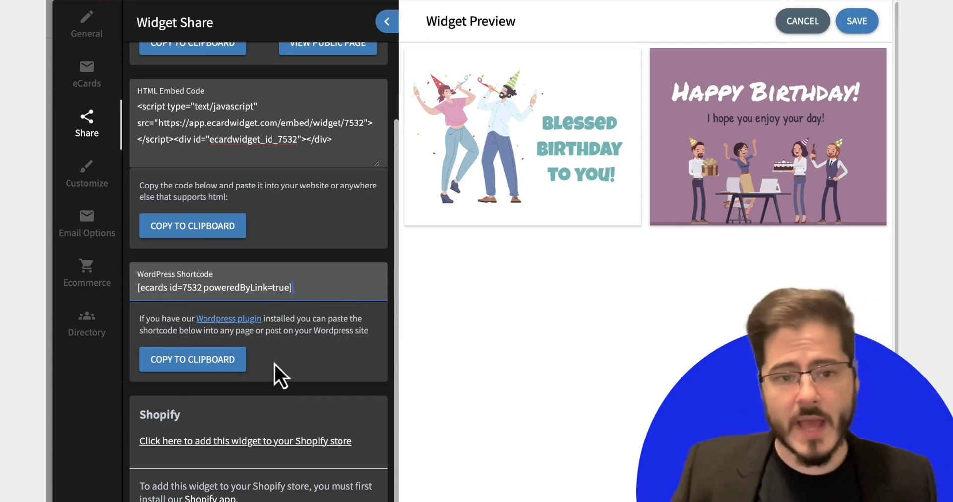
left_click(338, 350)
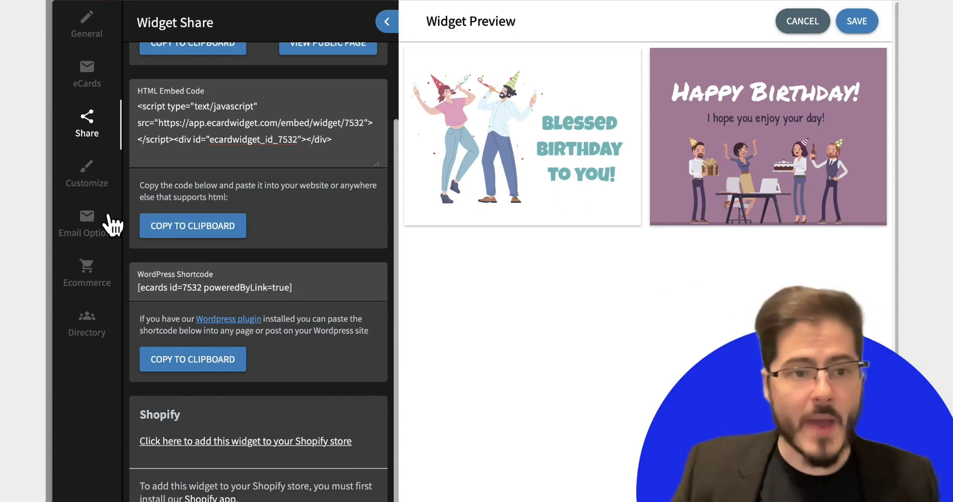
Scroll through the widget's Customize settings panel
left_click(102, 179)
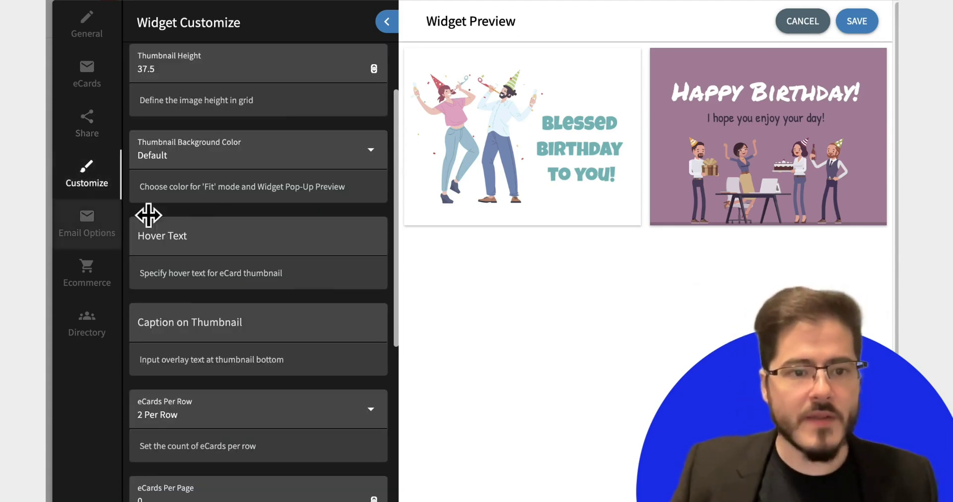
scroll(367, 218, "down", 3)
scroll(370, 229, "down", 5)
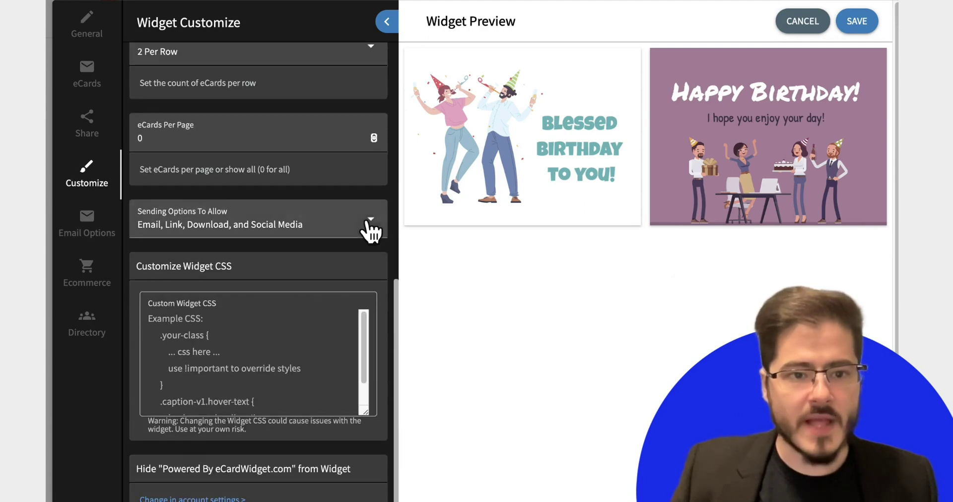
scroll(365, 280, "up", 6)
scroll(367, 278, "up", 3)
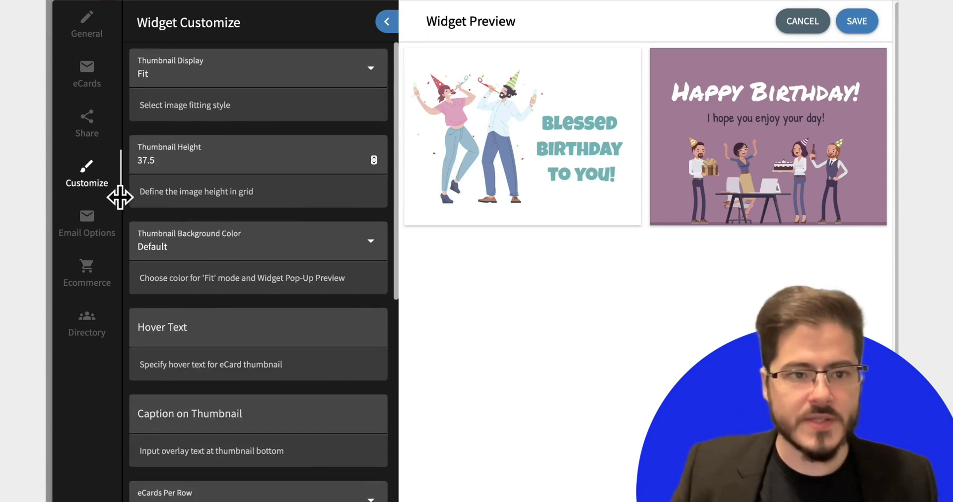
Review the Email Options and Ecommerce settings, previewing a send of the Blessed Birthday card
left_click(107, 231)
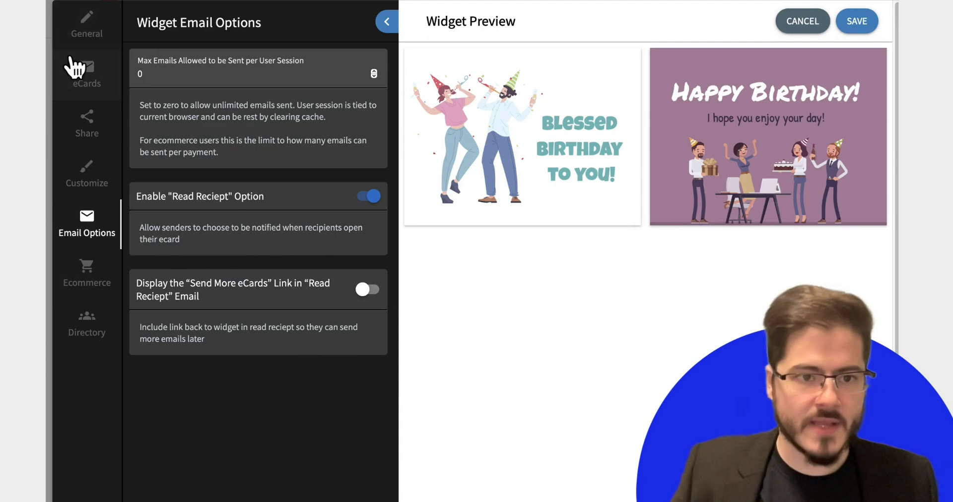
left_click(94, 255)
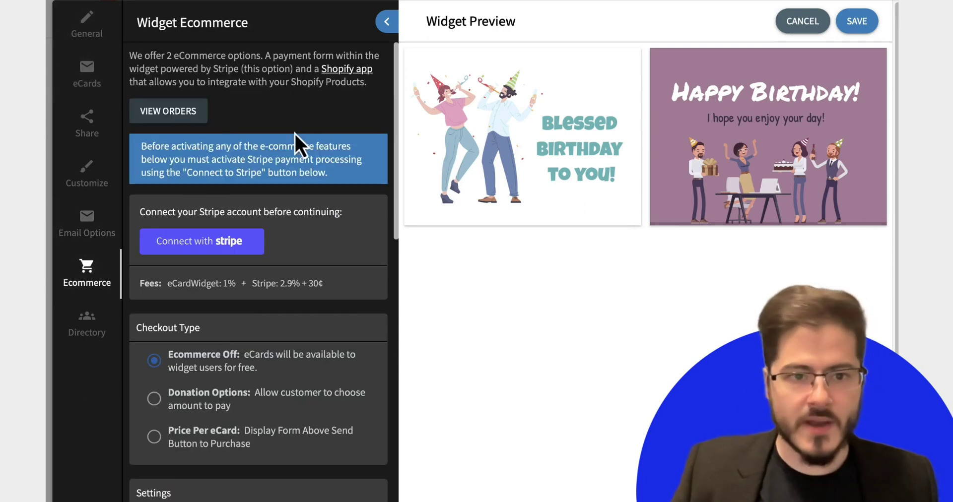
mouse_move(522, 136)
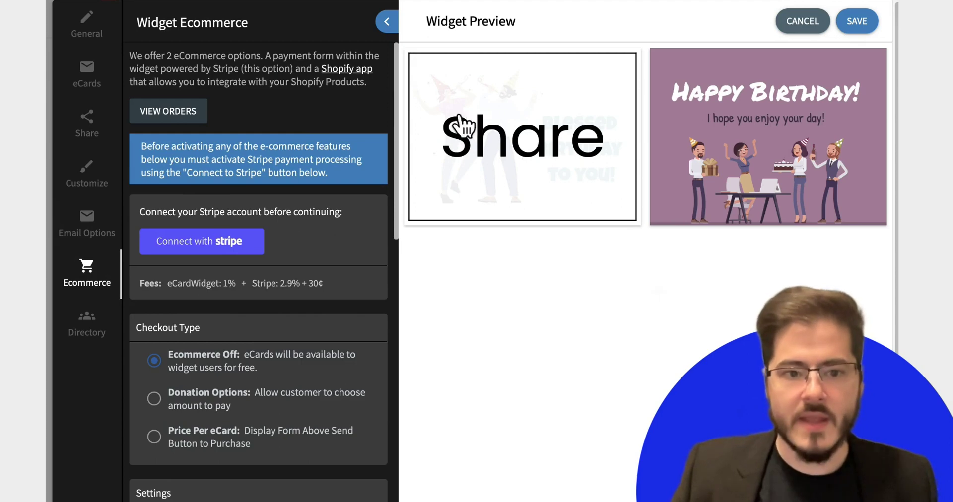
left_click(546, 159)
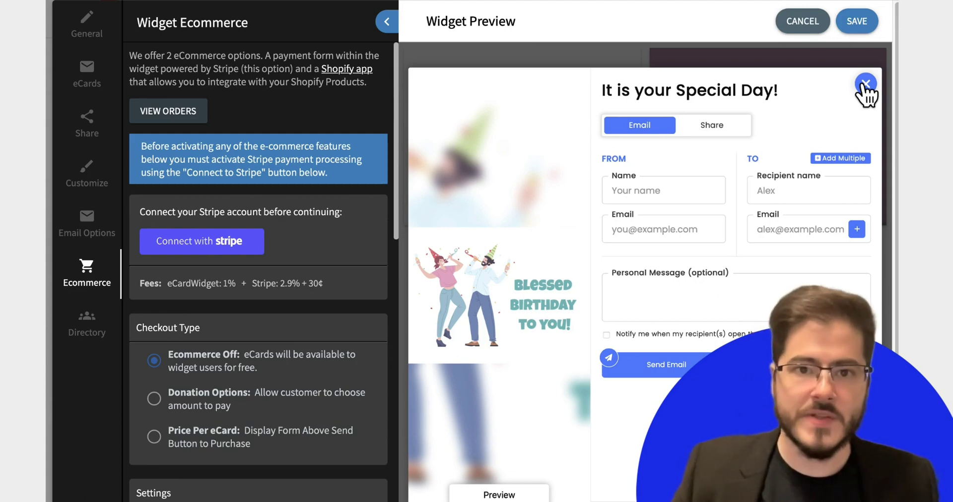
left_click(864, 85)
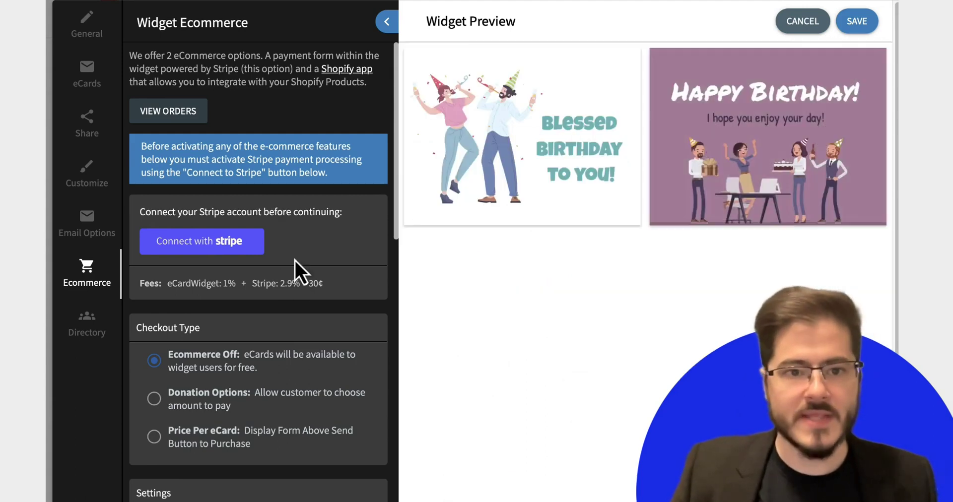
scroll(356, 280, "down", 2)
scroll(356, 280, "down", 5)
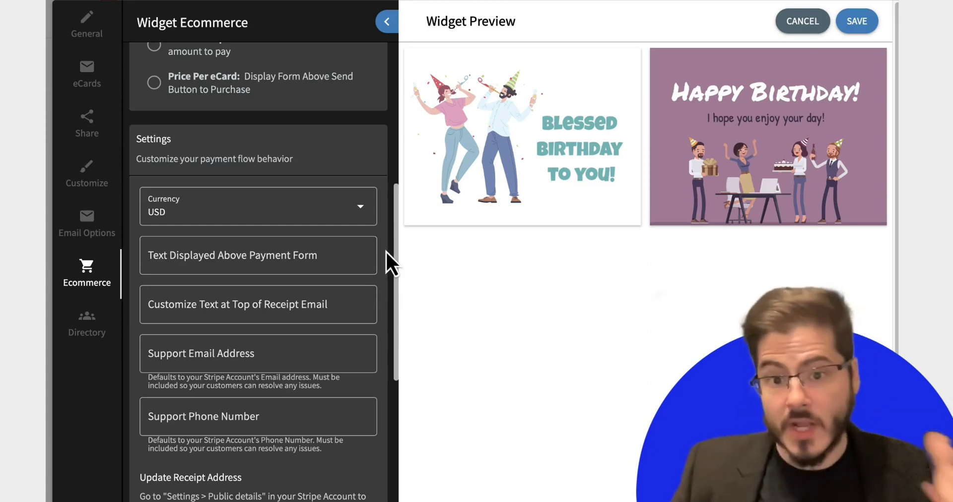
scroll(386, 251, "down", 5)
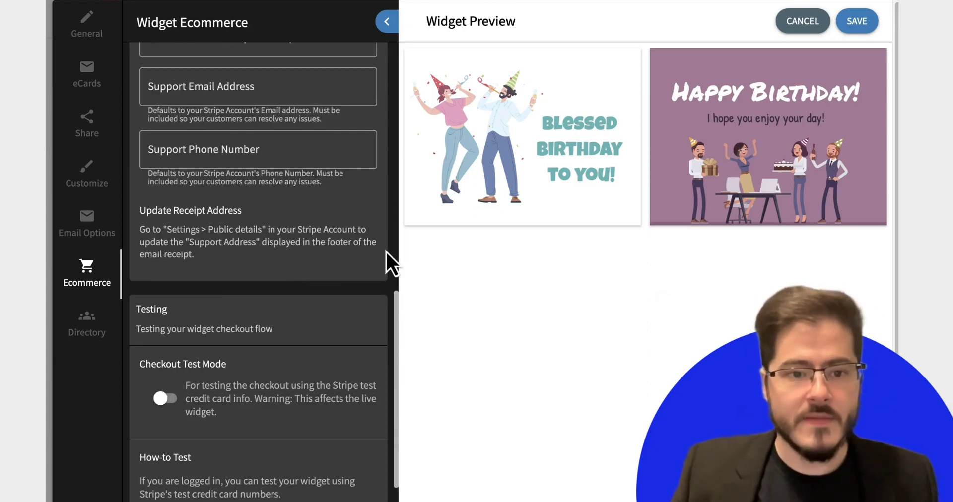
scroll(384, 255, "up", 15)
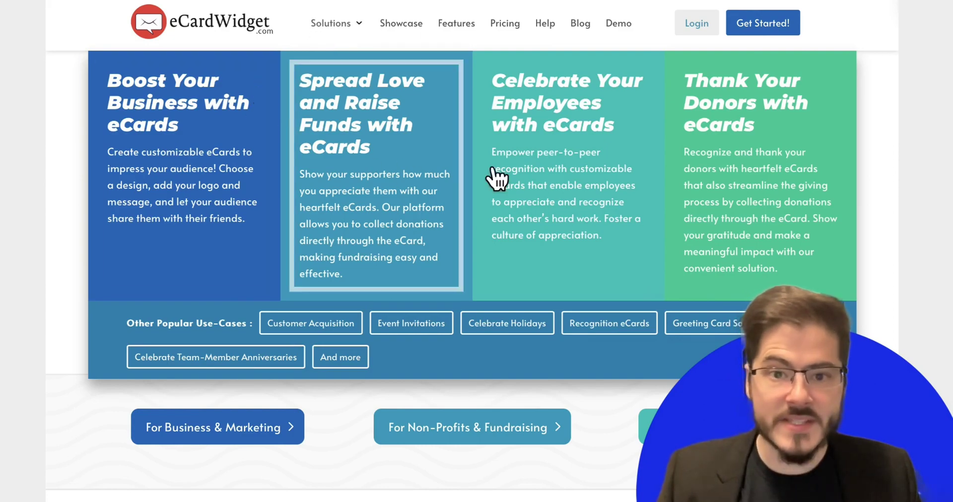
scroll(869, 196, "down", 4)
scroll(869, 197, "down", 5)
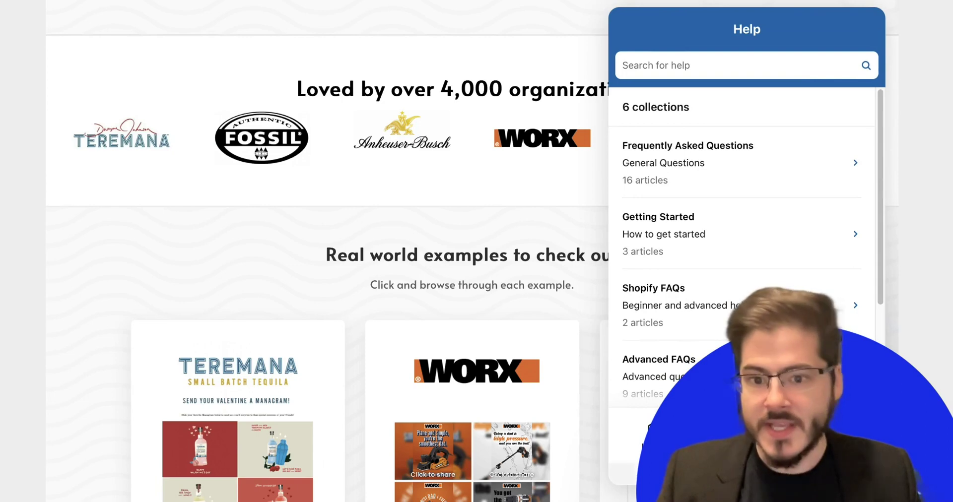
left_click(747, 445)
left_click(839, 444)
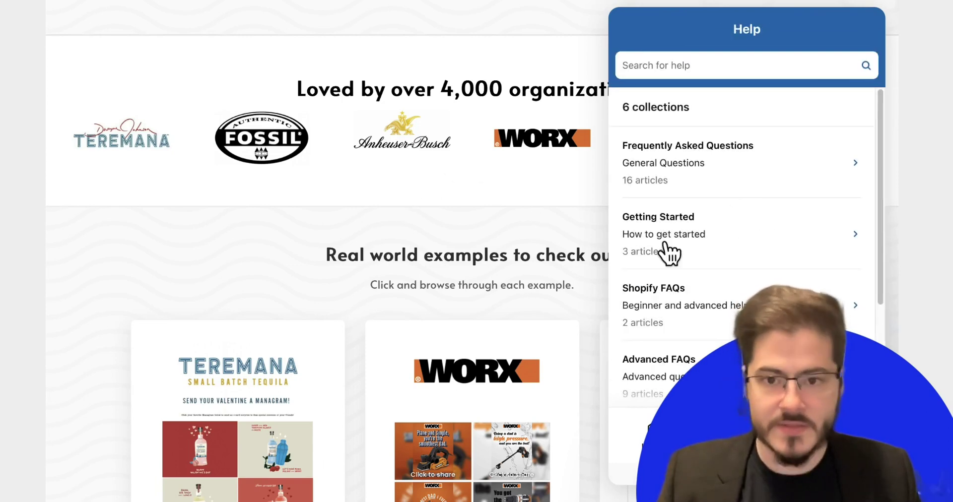
scroll(218, 276, "down", 5)
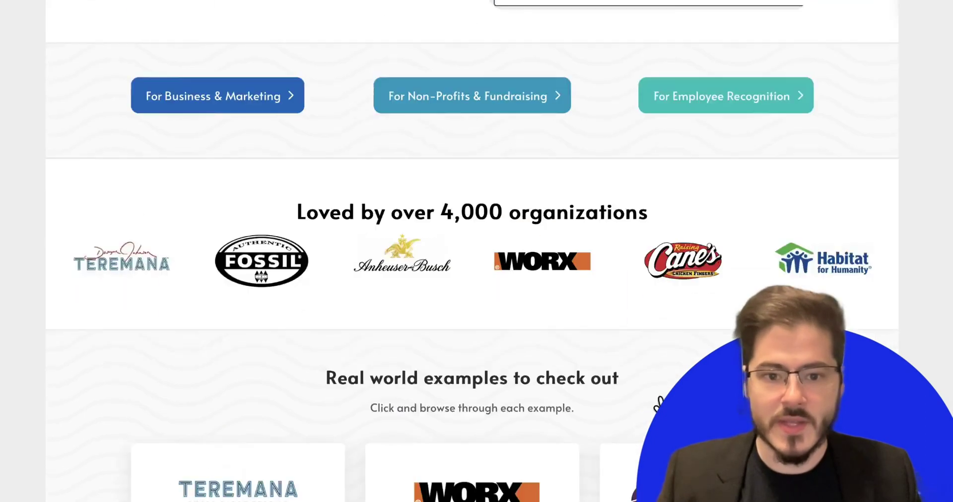
scroll(218, 275, "down", 5)
left_click(214, 269)
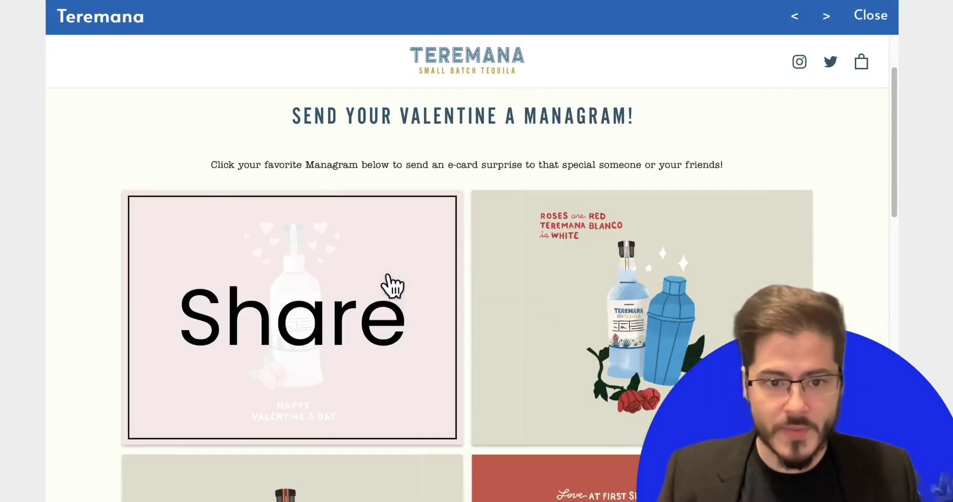
left_click(392, 285)
left_click(854, 80)
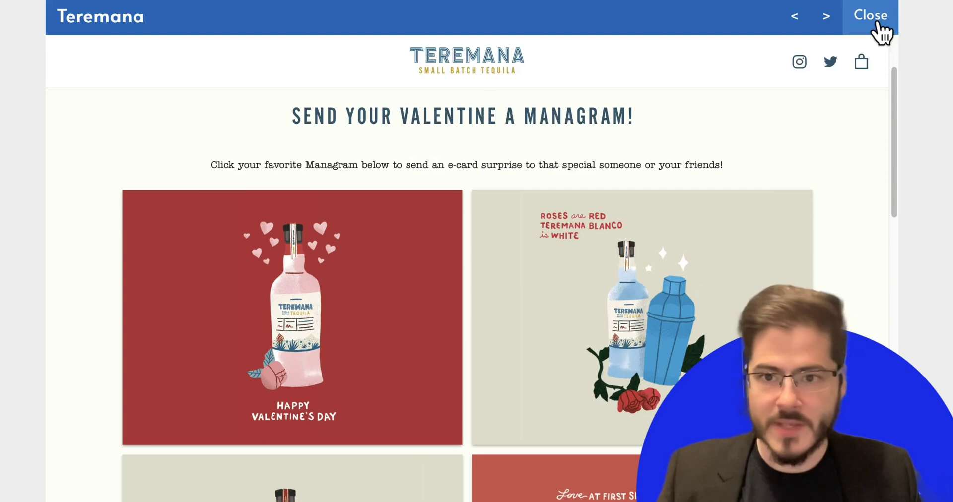
left_click(871, 17)
scroll(747, 144, "up", 10)
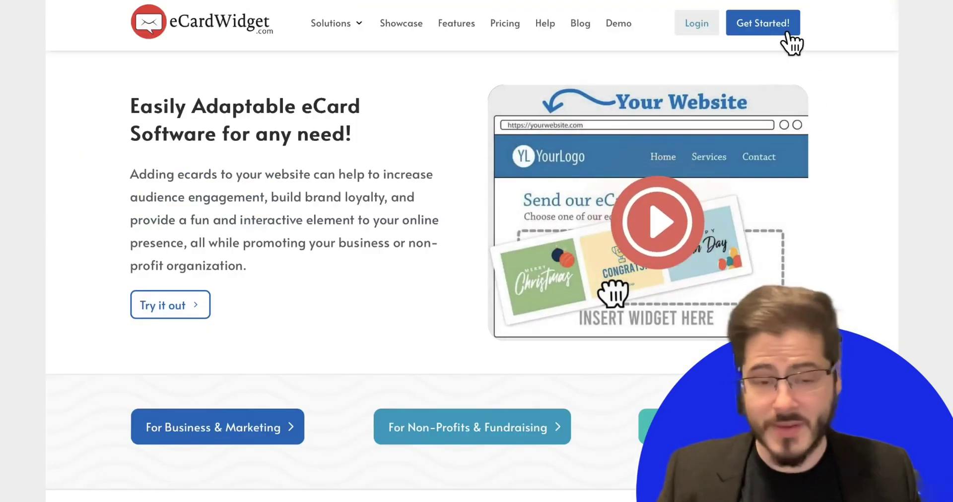